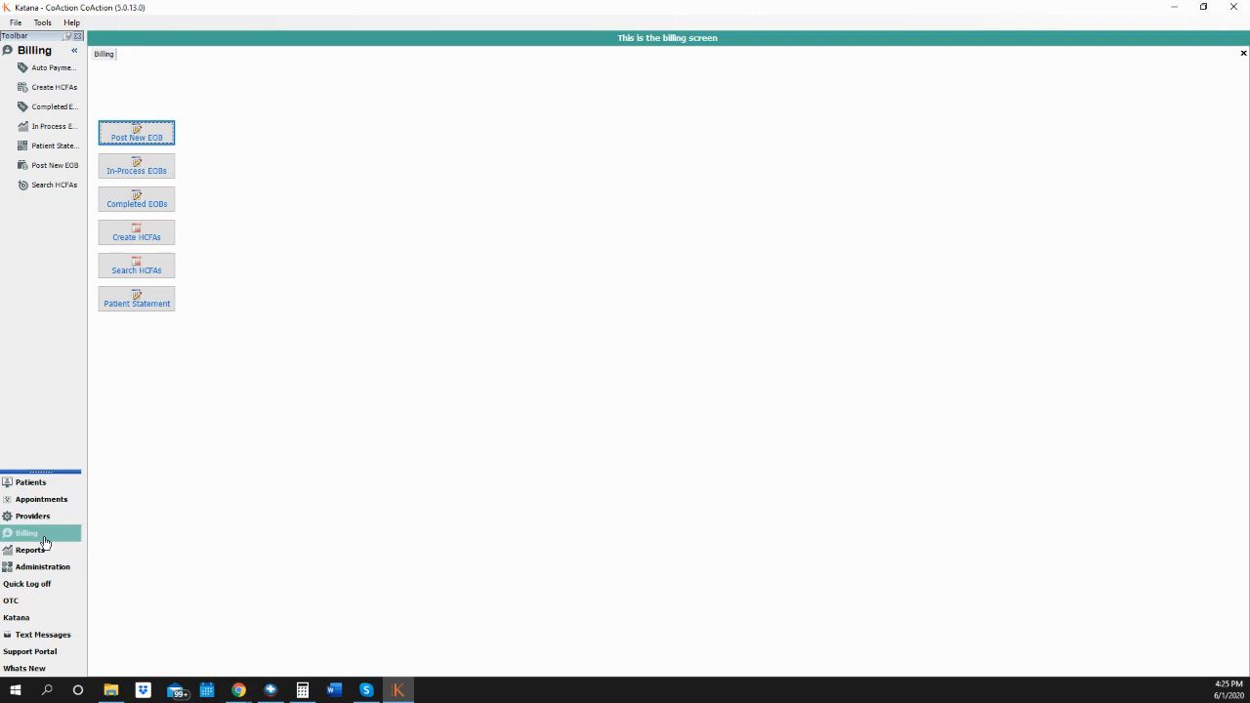
# Start creating HCFAs for all unbilled charges and review the scrubbing report for failed claims.
pyautogui.click(151, 239)
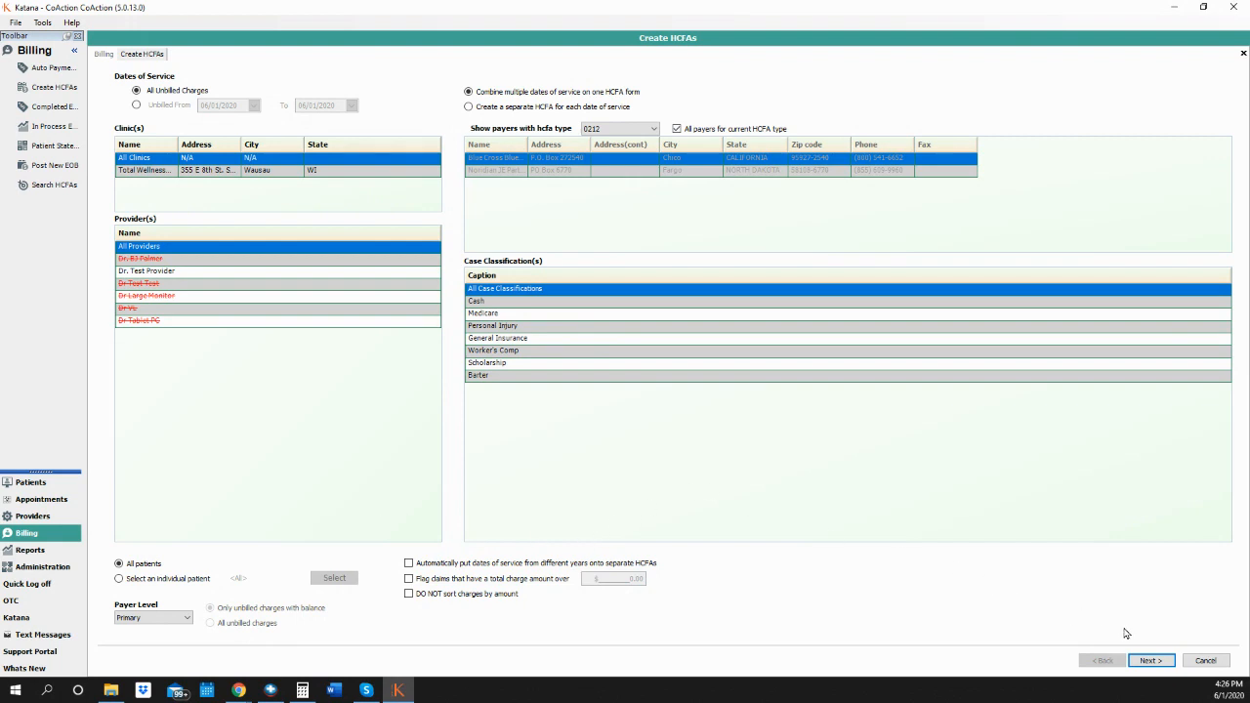
pyautogui.click(1144, 661)
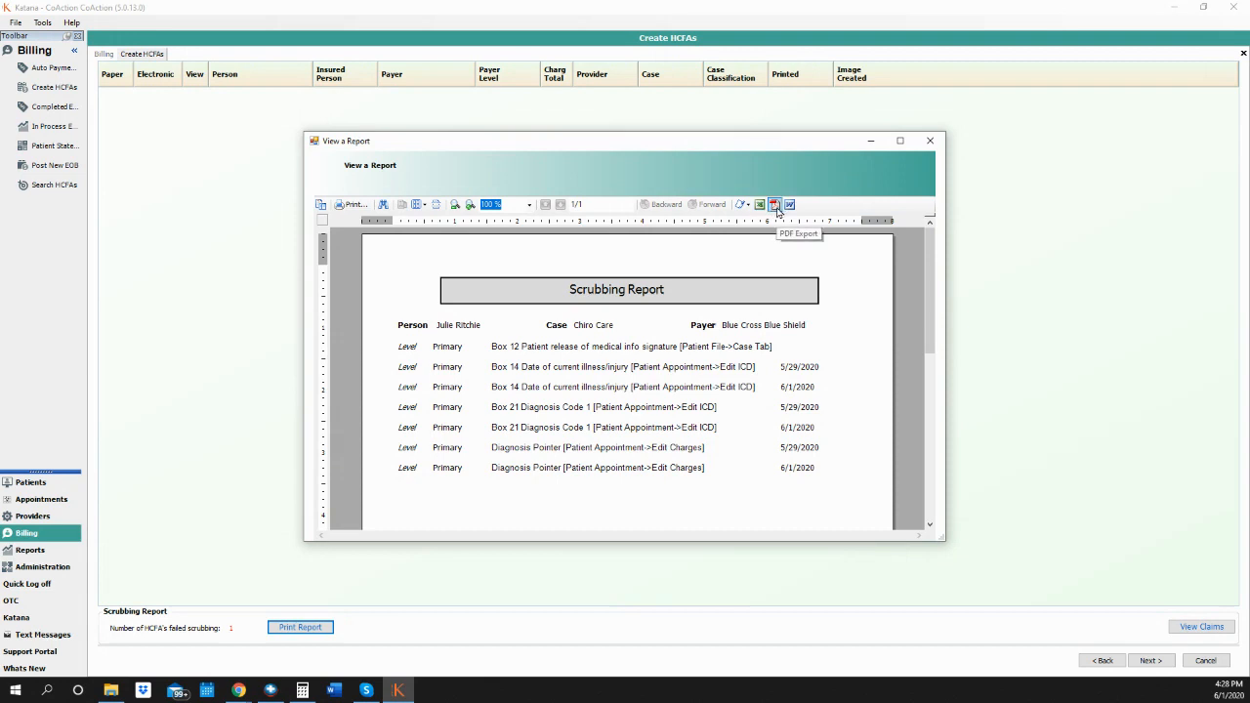
pyautogui.click(928, 142)
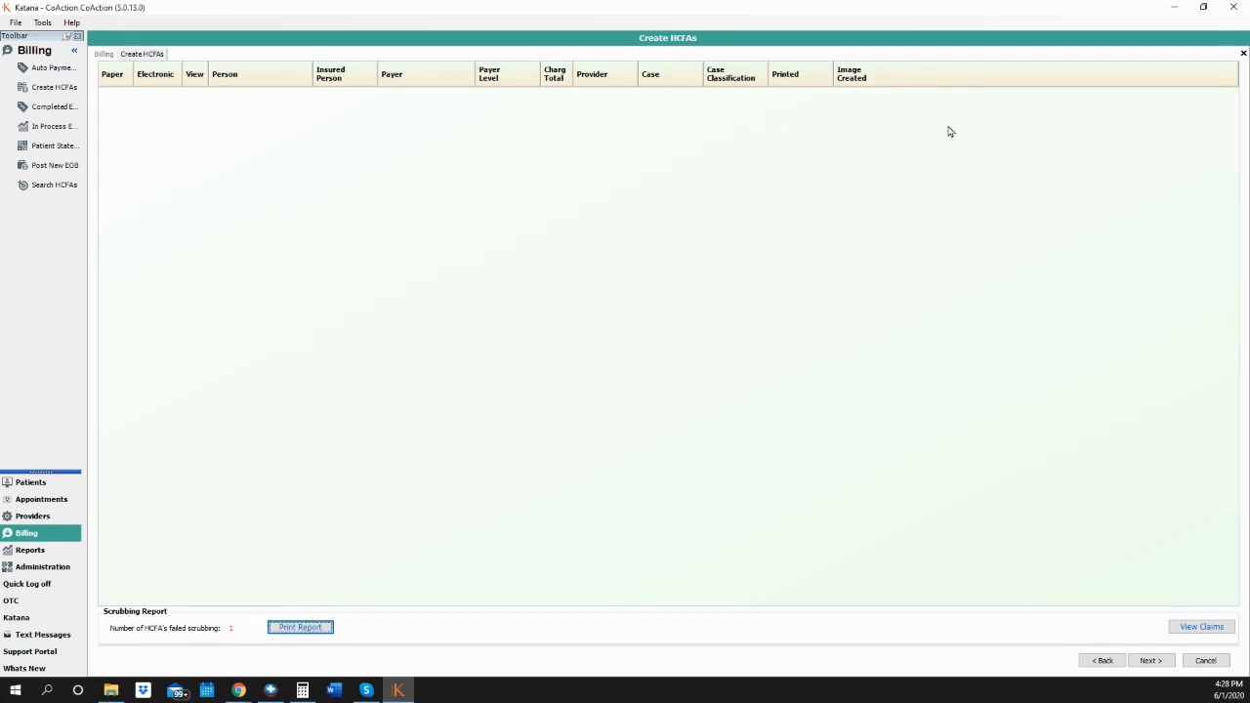
# Find the patient named in the scrubbing report by last name and open the patient's file.
pyautogui.click(59, 483)
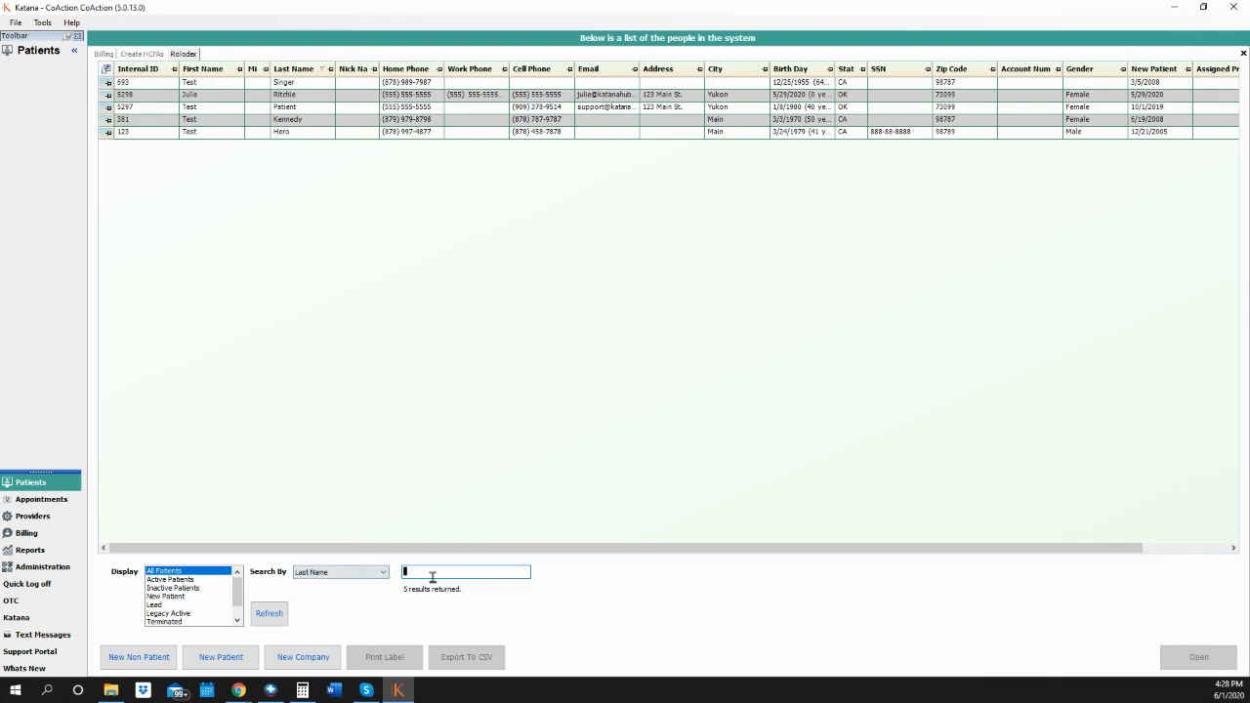
pyautogui.write('Ritchie')
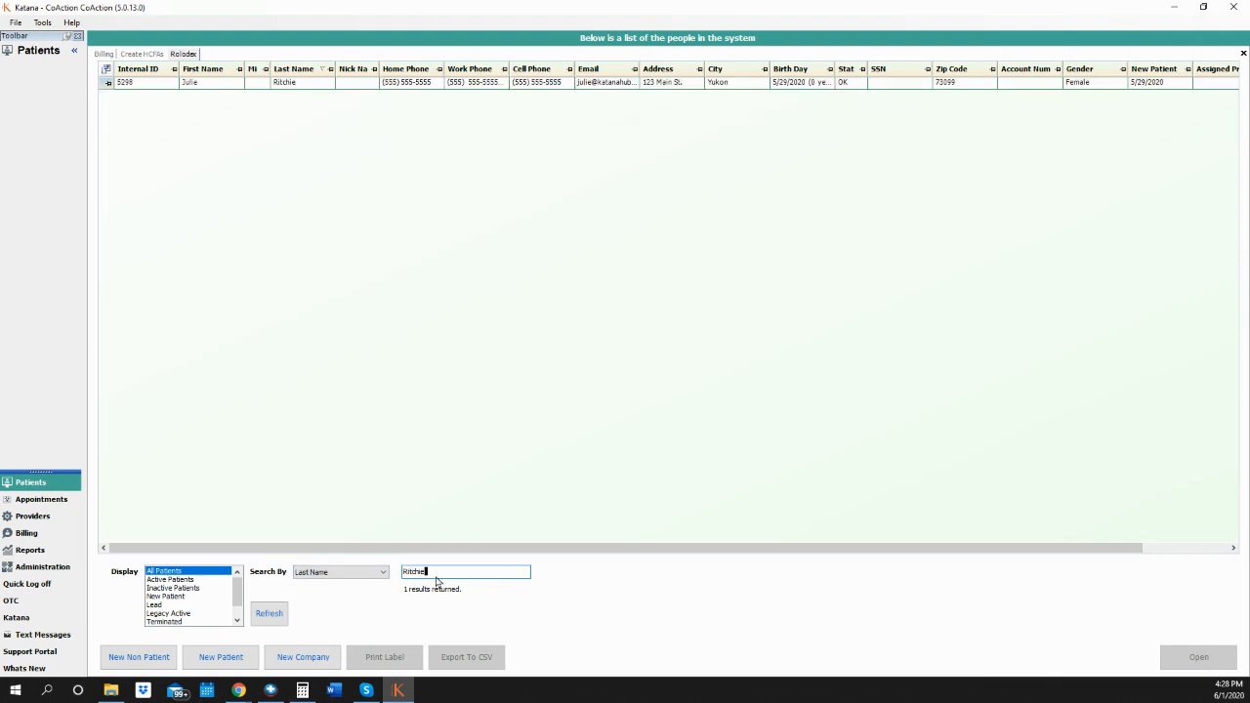
pyautogui.doubleClick(196, 82)
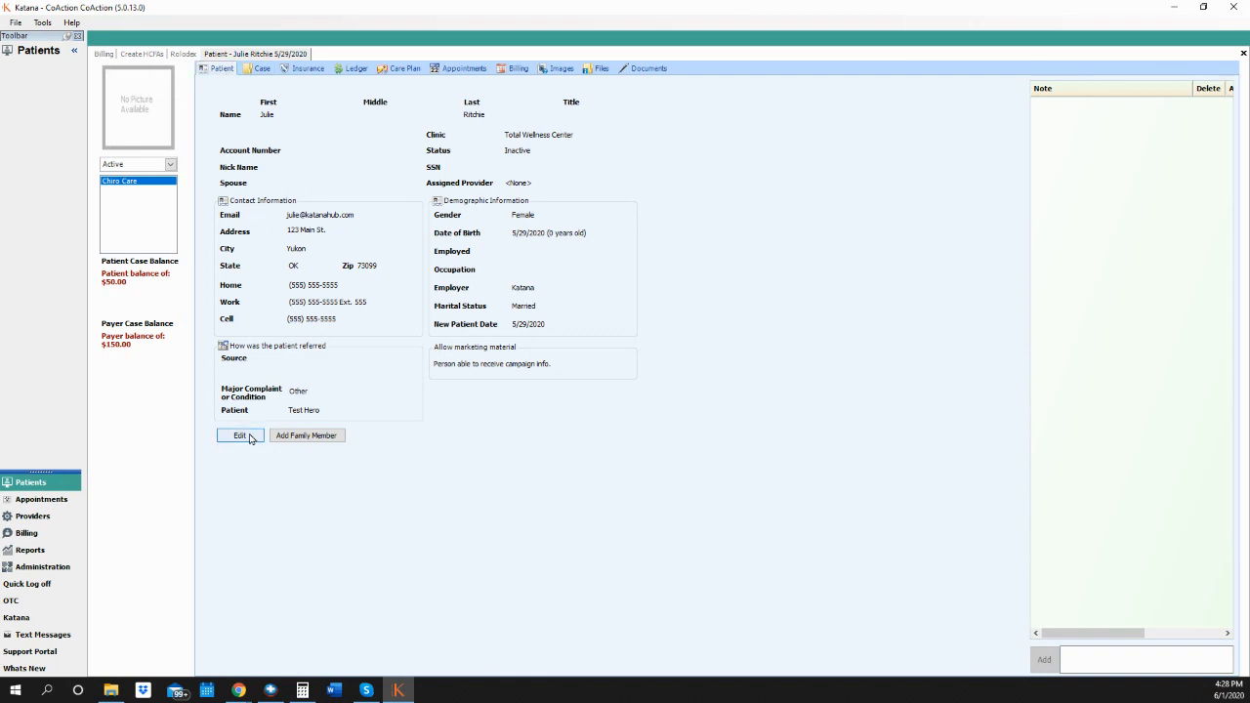
# Record the release of medical info signature on the Chiro Care case with the date 5/1/2020 and save the case.
pyautogui.click(258, 72)
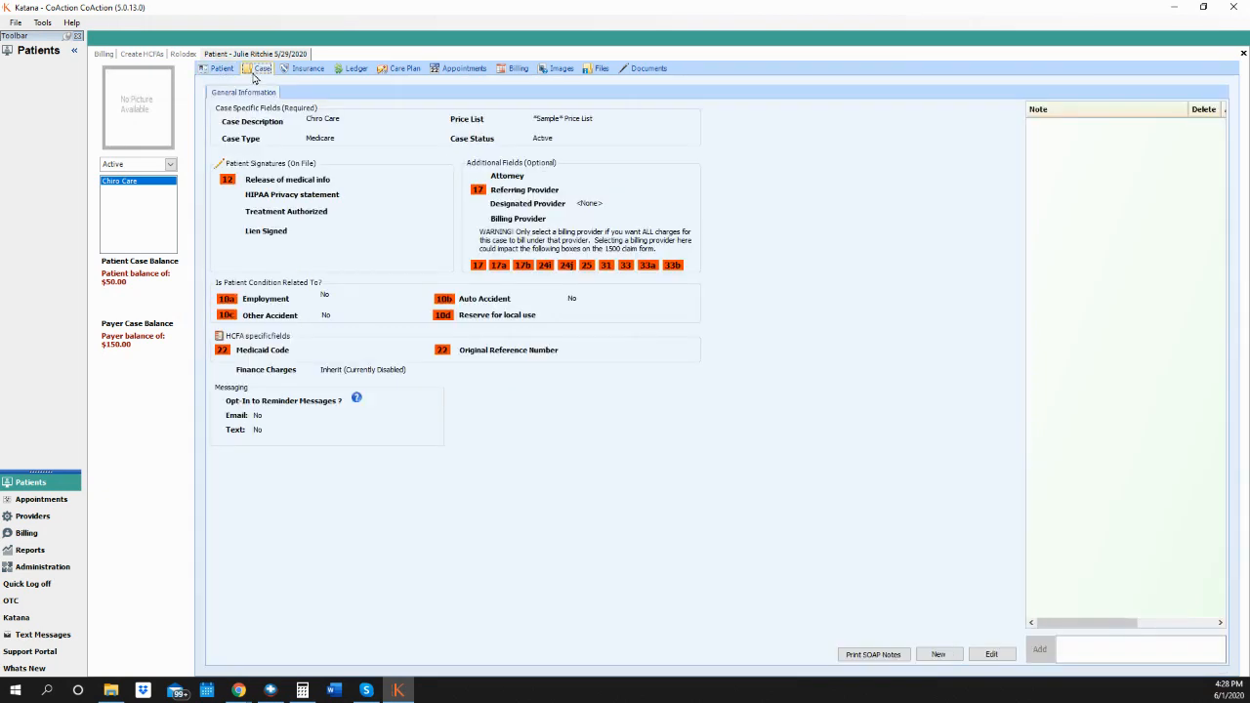
pyautogui.click(992, 653)
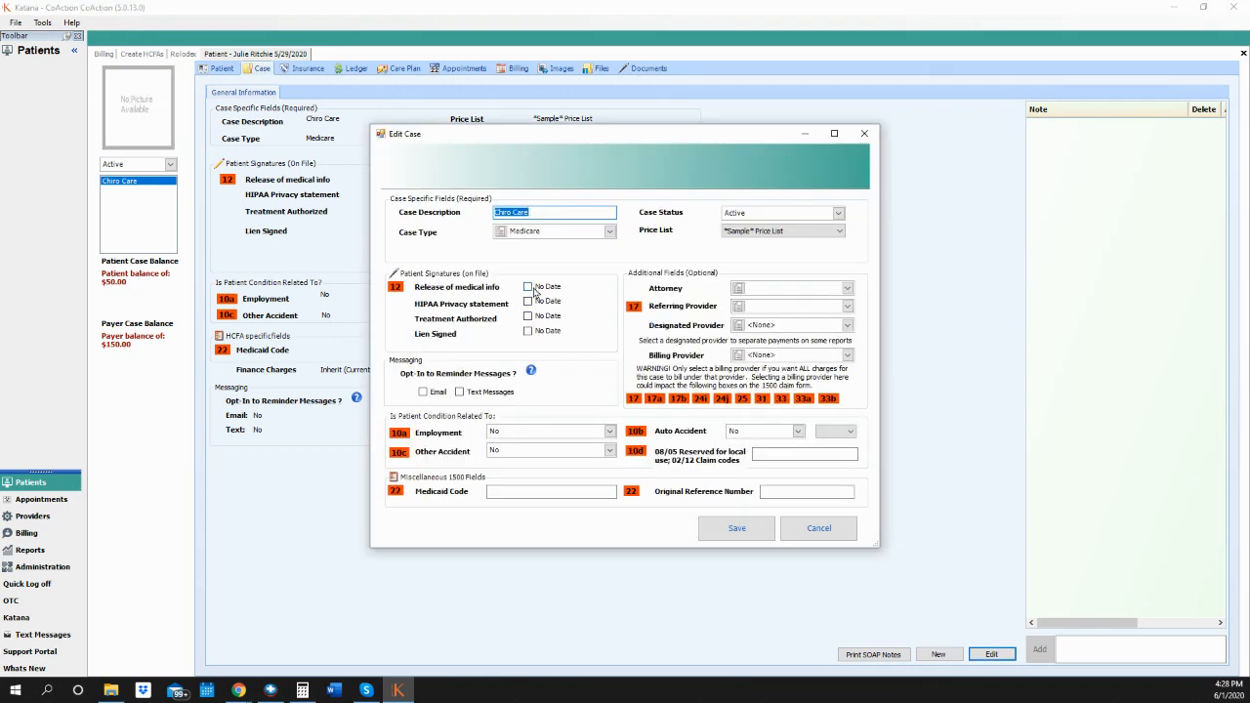
pyautogui.click(528, 287)
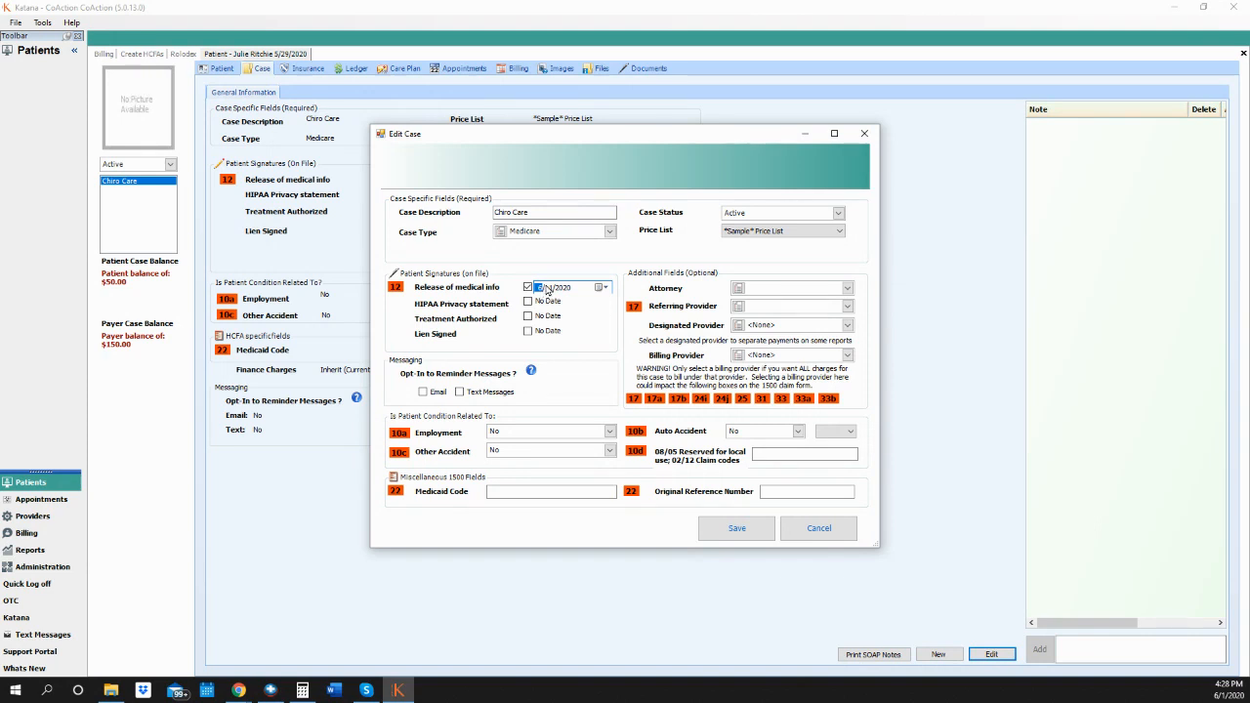
pyautogui.click(601, 287)
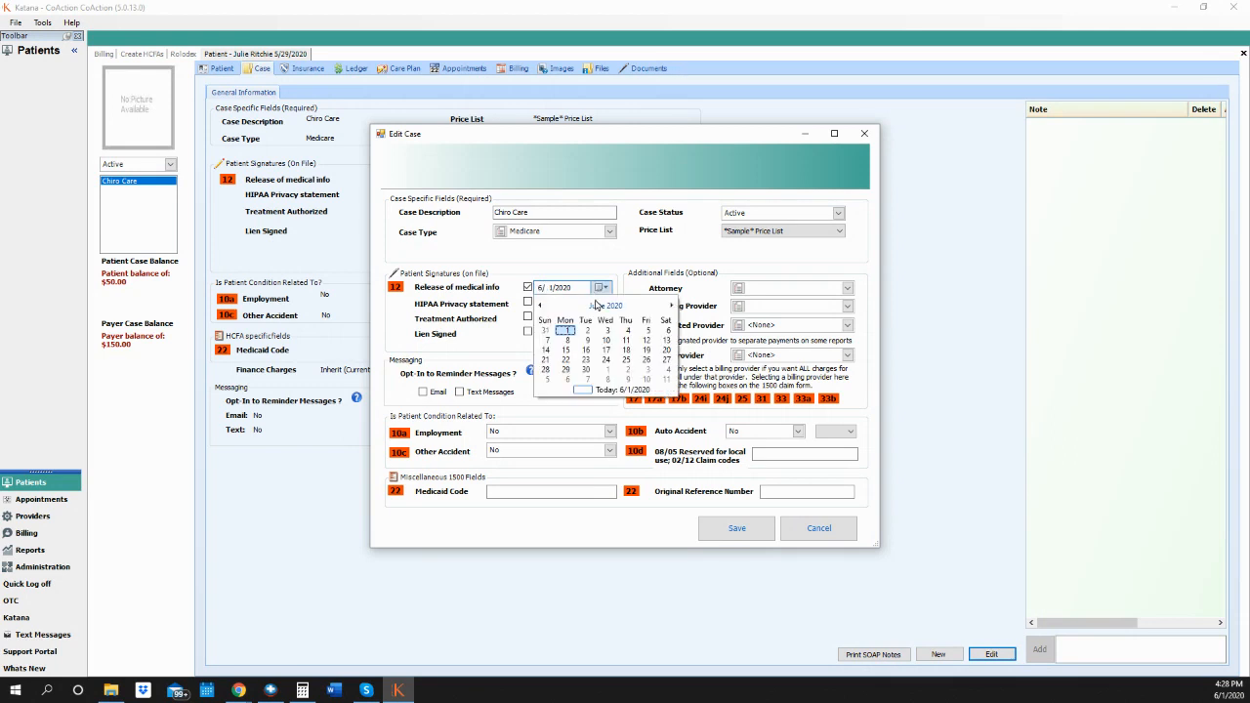
pyautogui.click(539, 306)
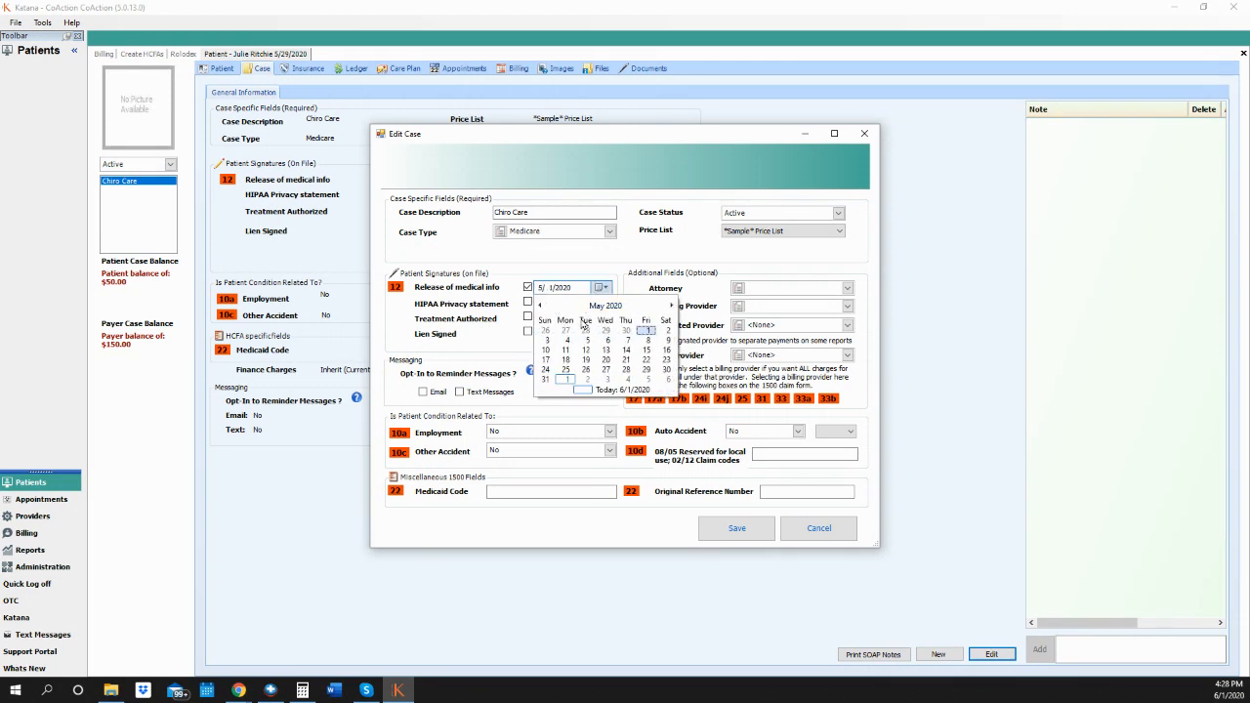
pyautogui.click(645, 330)
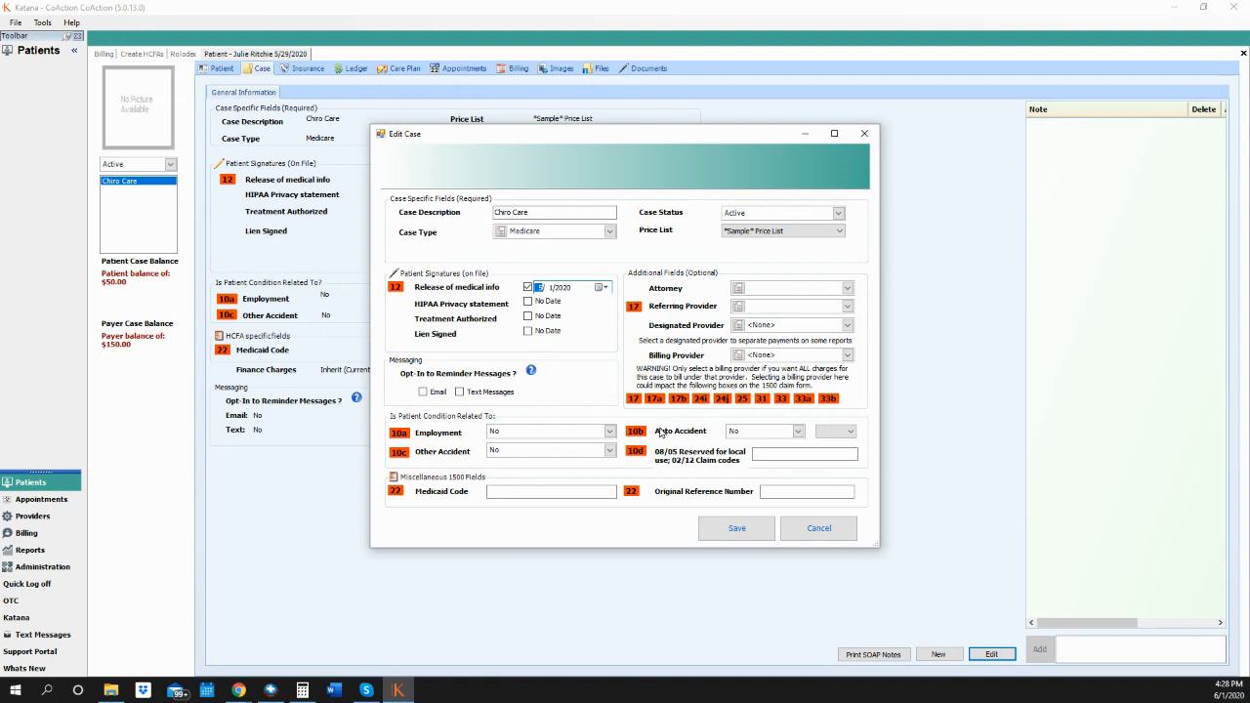
pyautogui.click(738, 528)
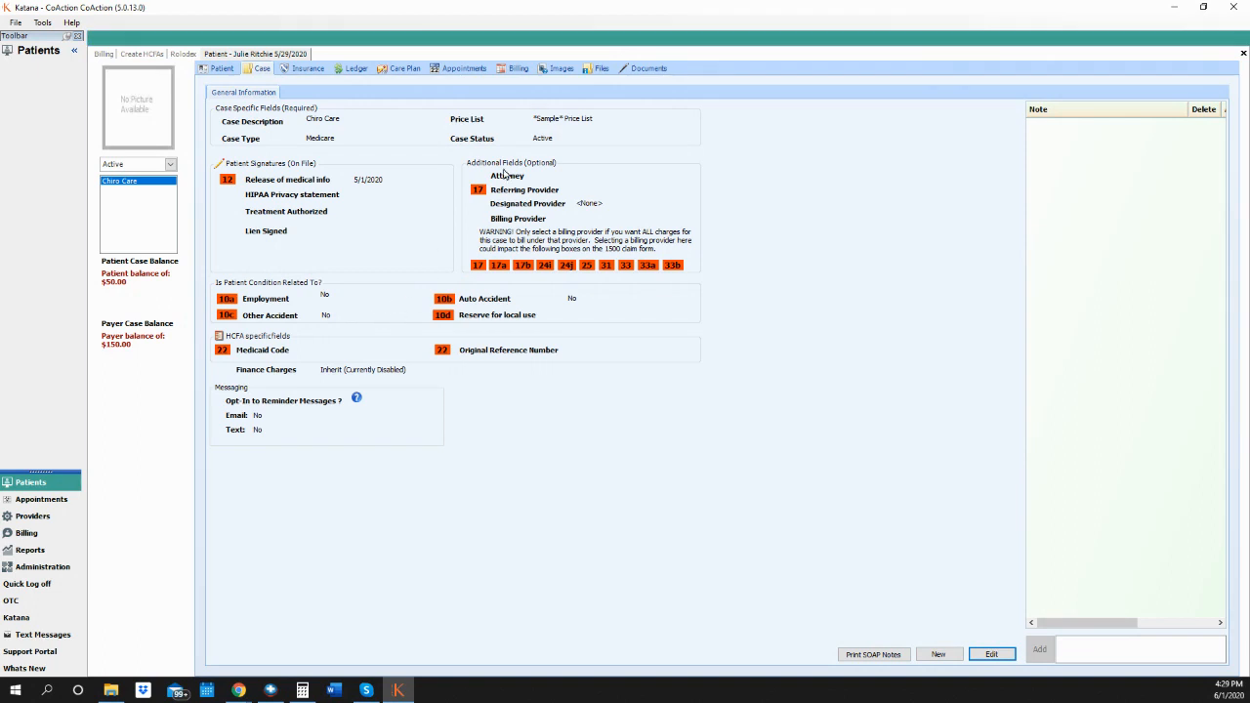
# Open the patient's completed Friday, May 29, 2020 appointment for review.
pyautogui.click(464, 68)
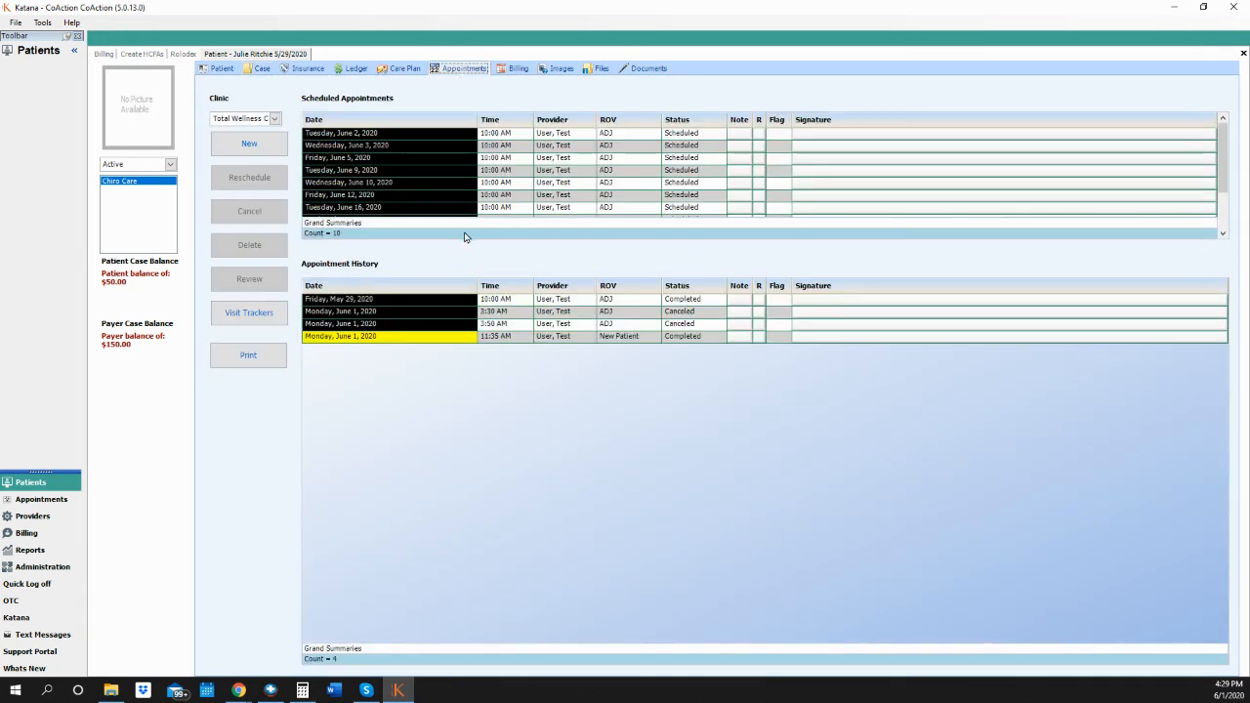
pyautogui.click(430, 301)
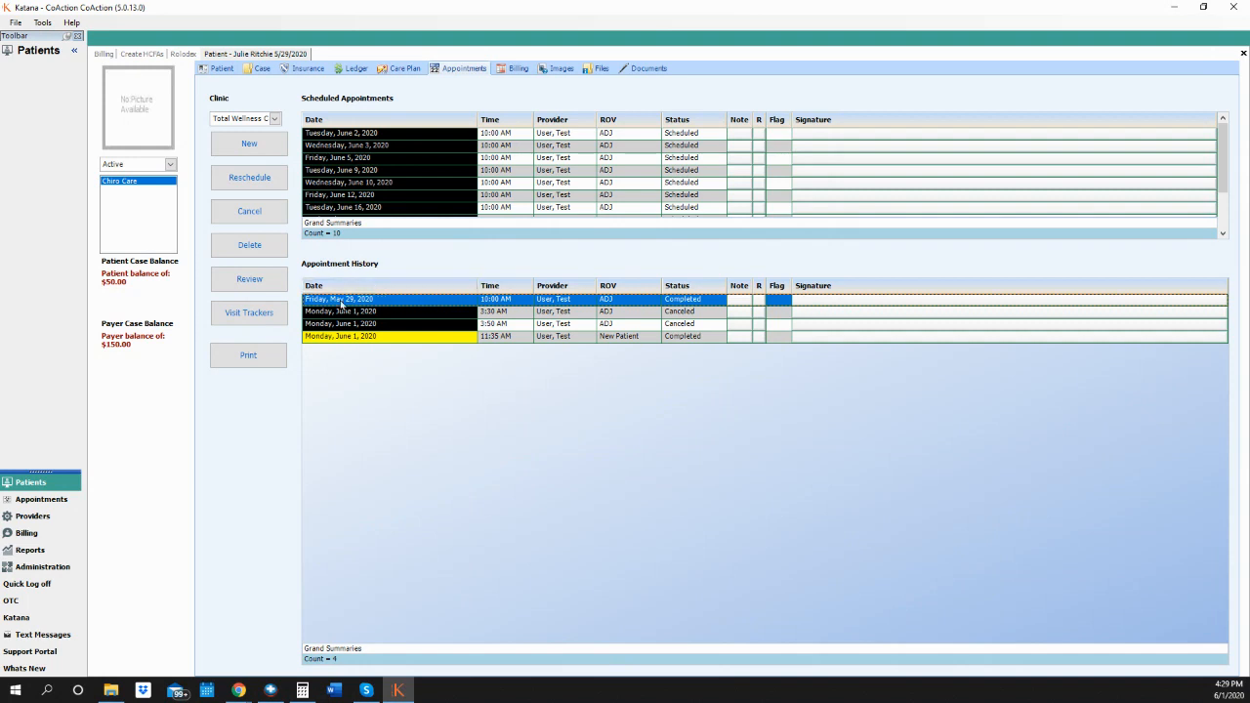
pyautogui.click(262, 281)
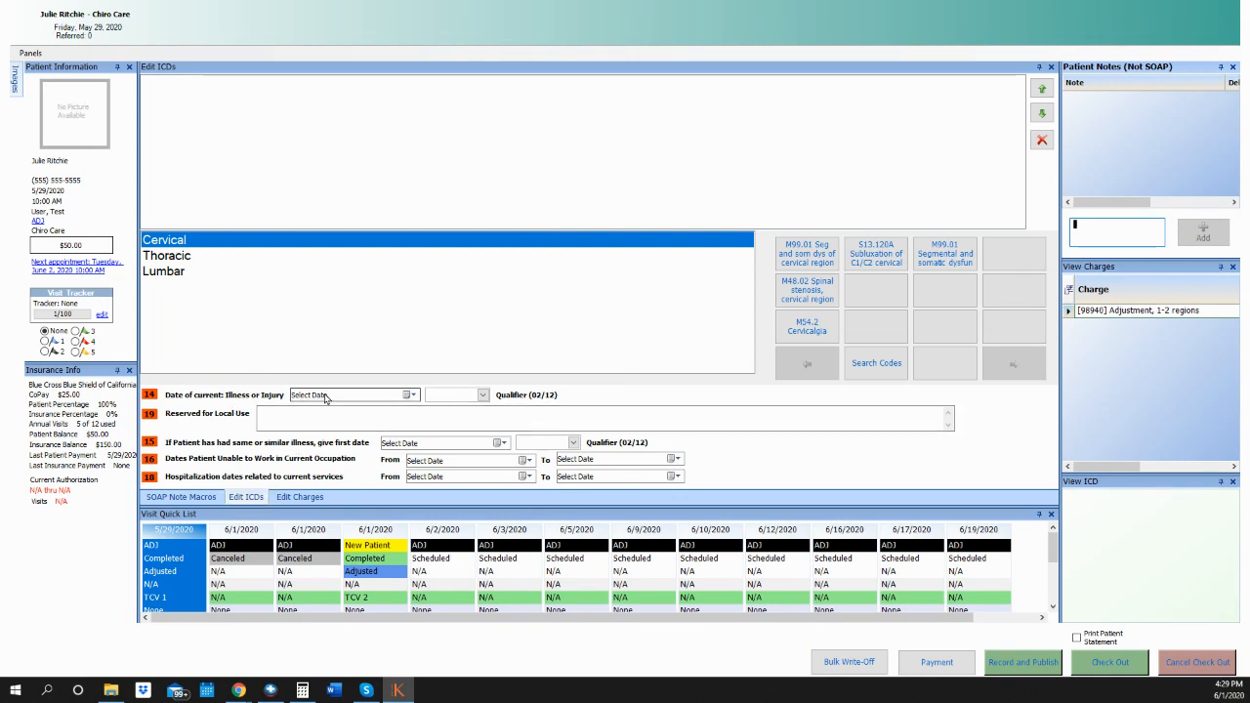
# Set the visit's Box 14 date of current illness or injury to May 29, 2020 with qualifier 484, and check the Box 15 qualifier options.
pyautogui.click(399, 398)
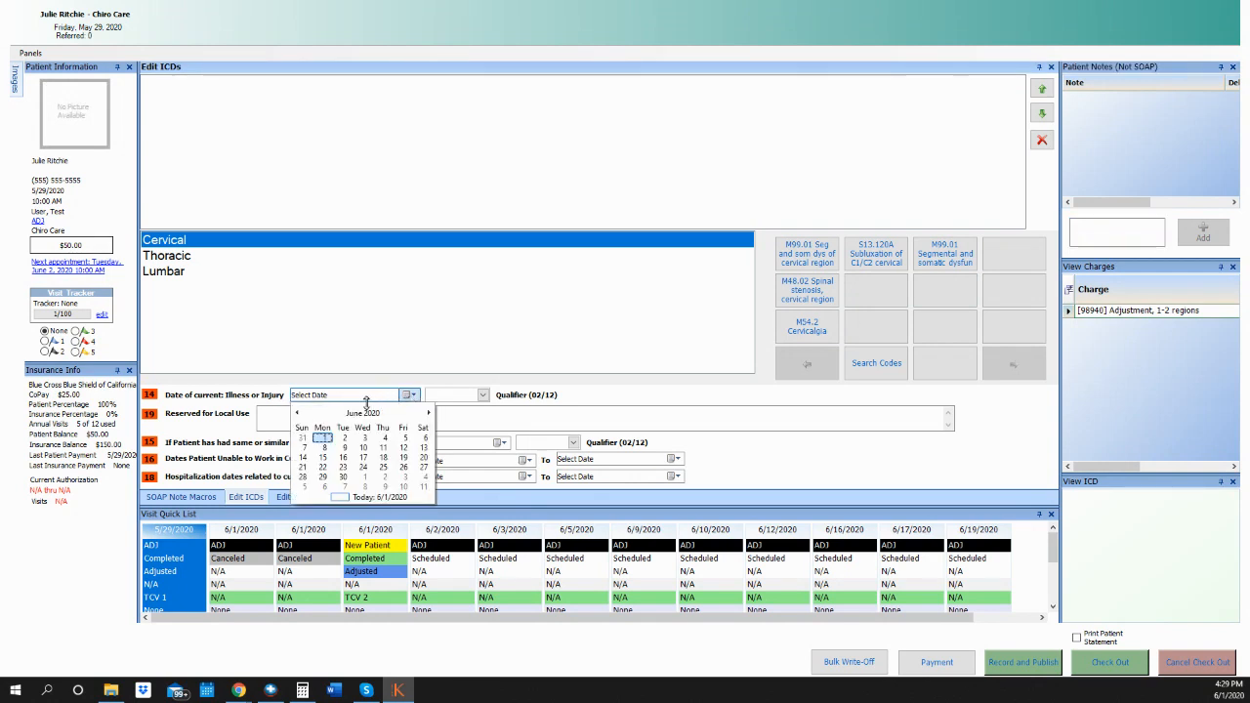
pyautogui.click(297, 413)
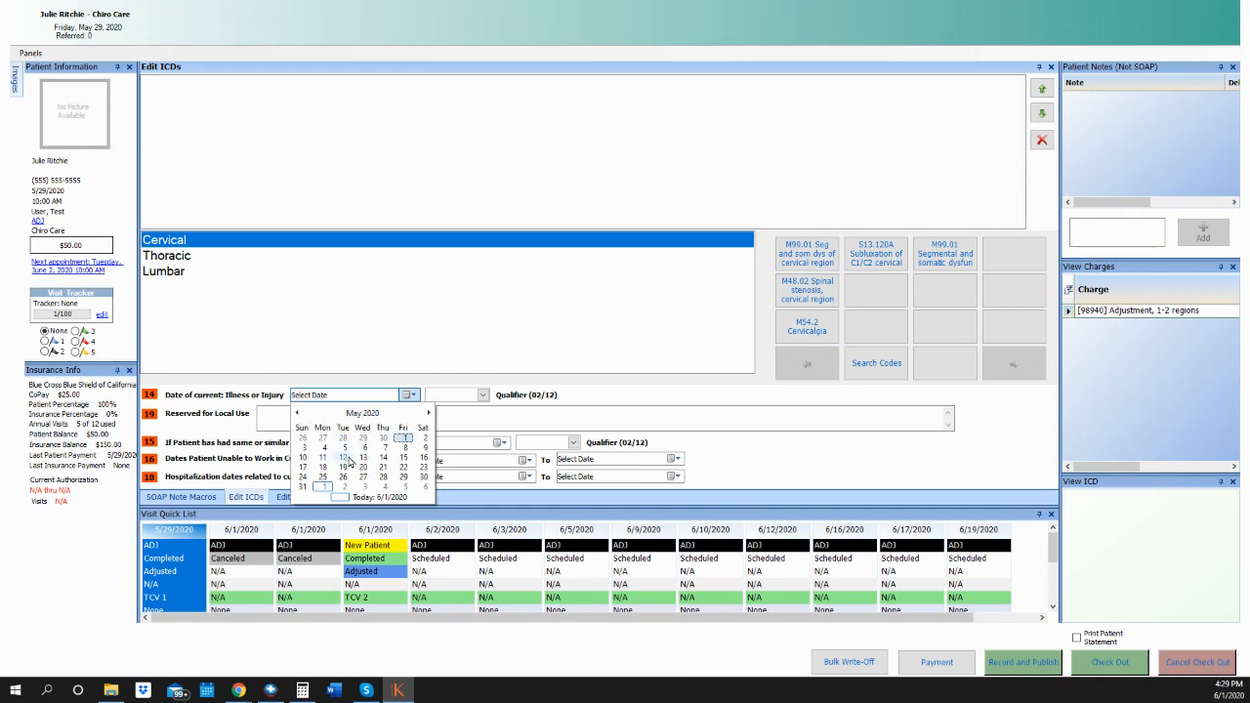
pyautogui.click(403, 477)
pyautogui.click(483, 395)
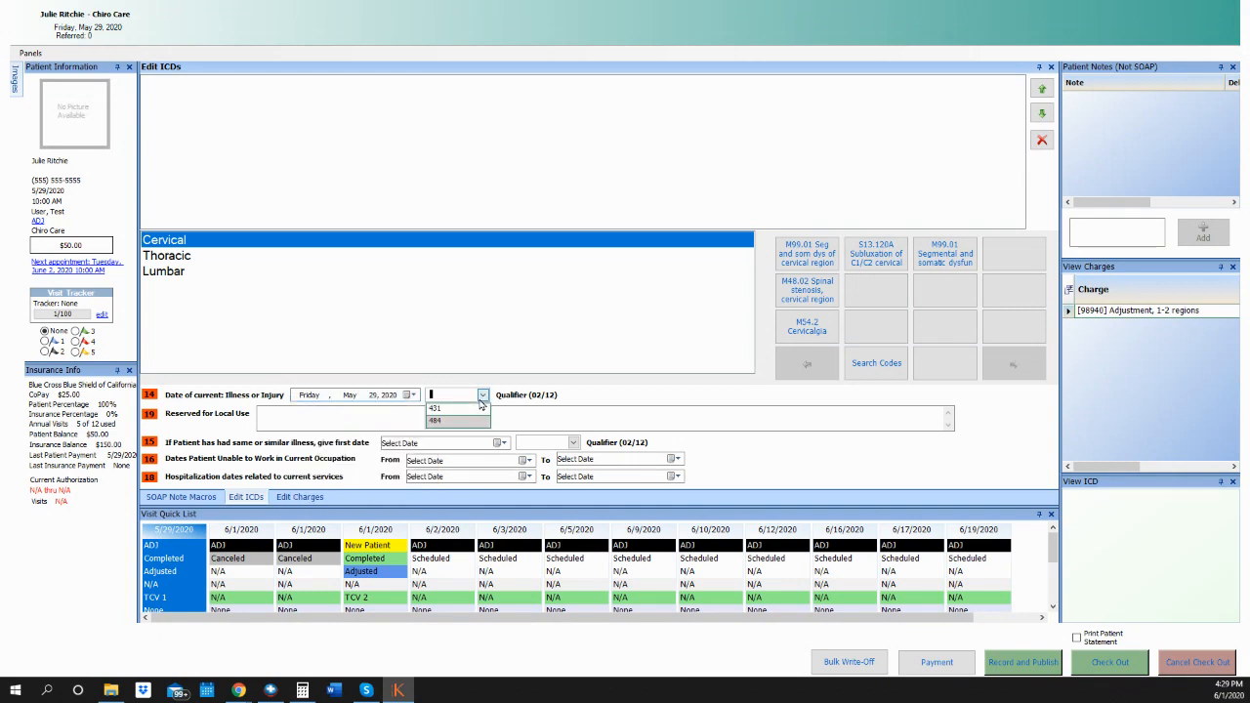
pyautogui.click(476, 421)
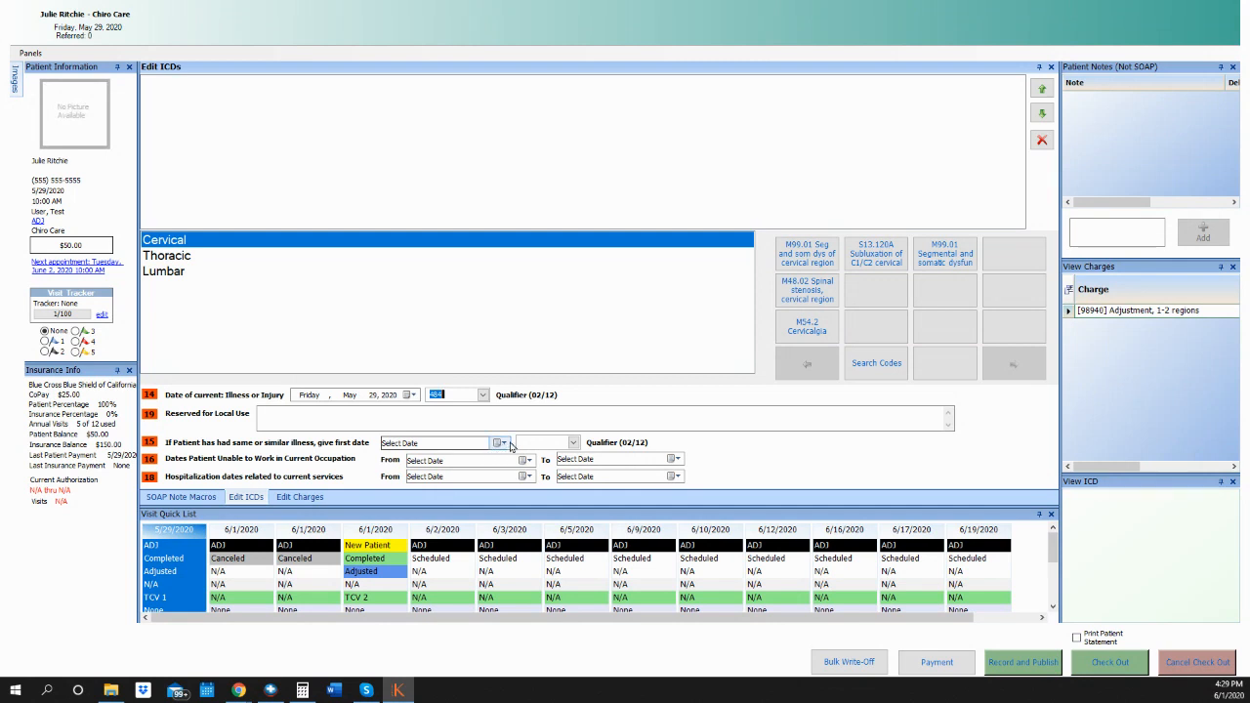
pyautogui.click(573, 443)
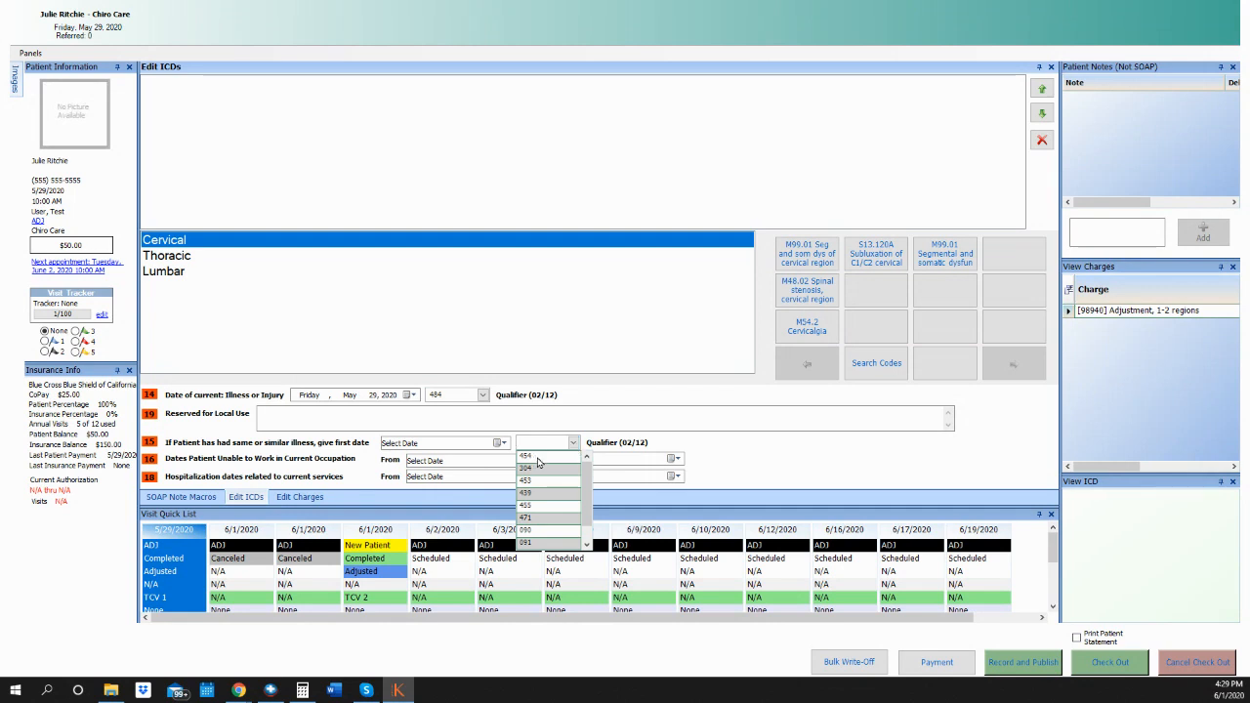
pyautogui.click(664, 440)
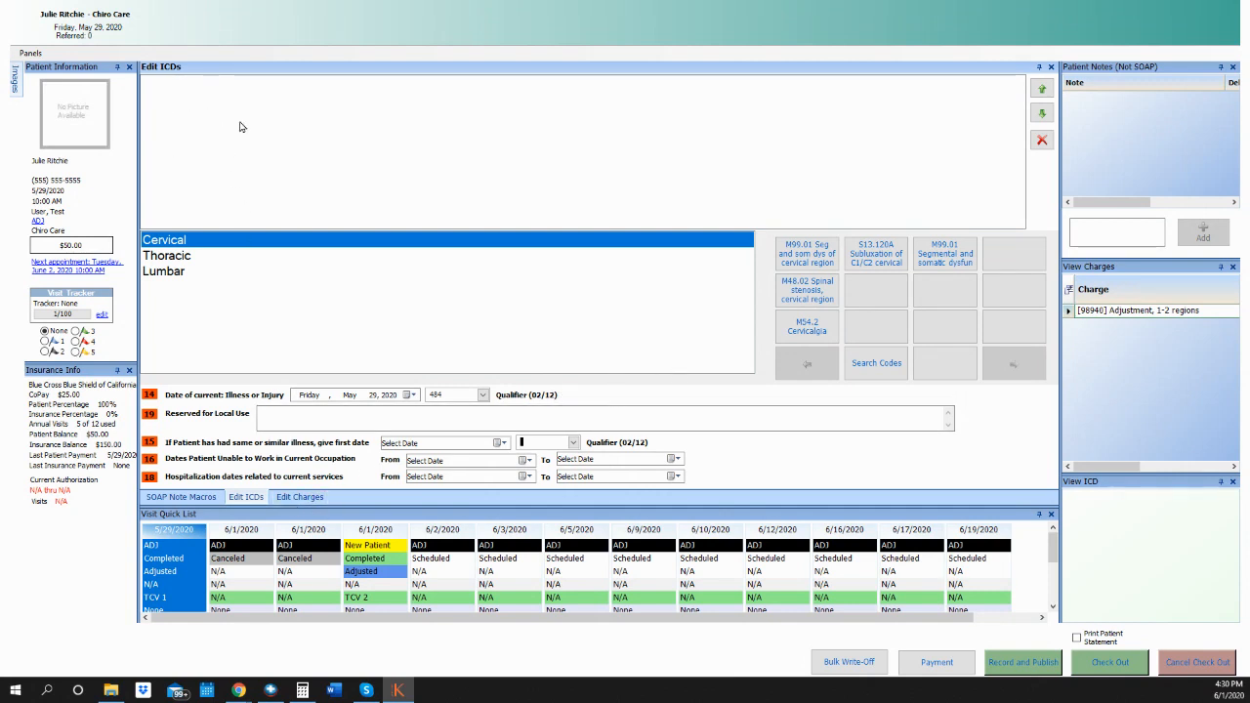
# Add cervical diagnosis codes M99.01, M48.02 and M54.2 to the May 29 visit and check it out.
pyautogui.click(806, 256)
pyautogui.click(807, 290)
pyautogui.click(807, 326)
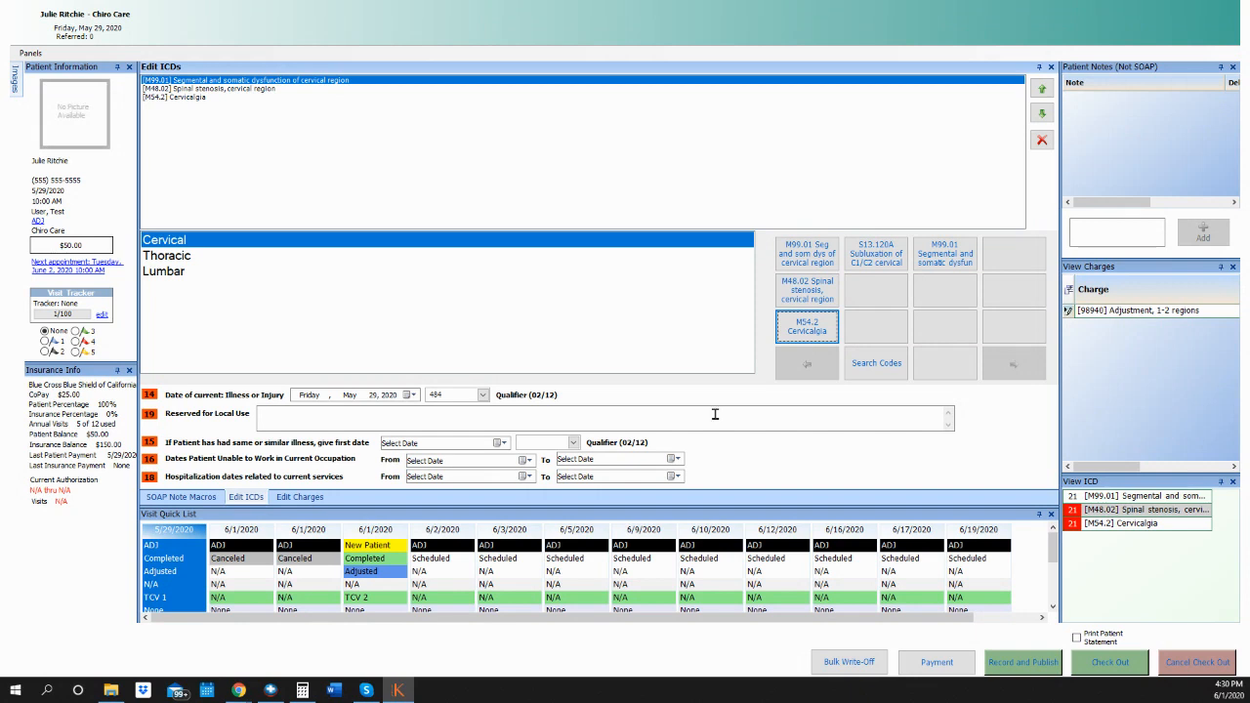
pyautogui.click(1118, 663)
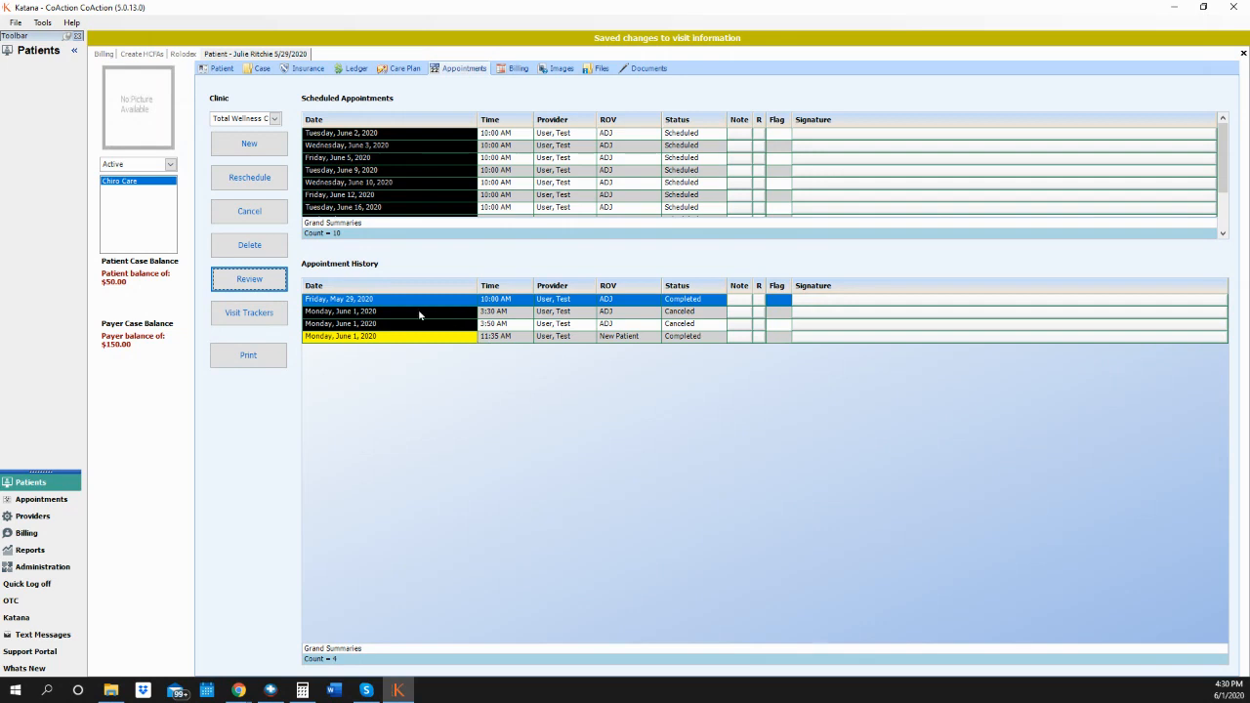
# Open the completed Monday, June 1, 2020 New Patient visit for review and display its charges for editing.
pyautogui.click(420, 338)
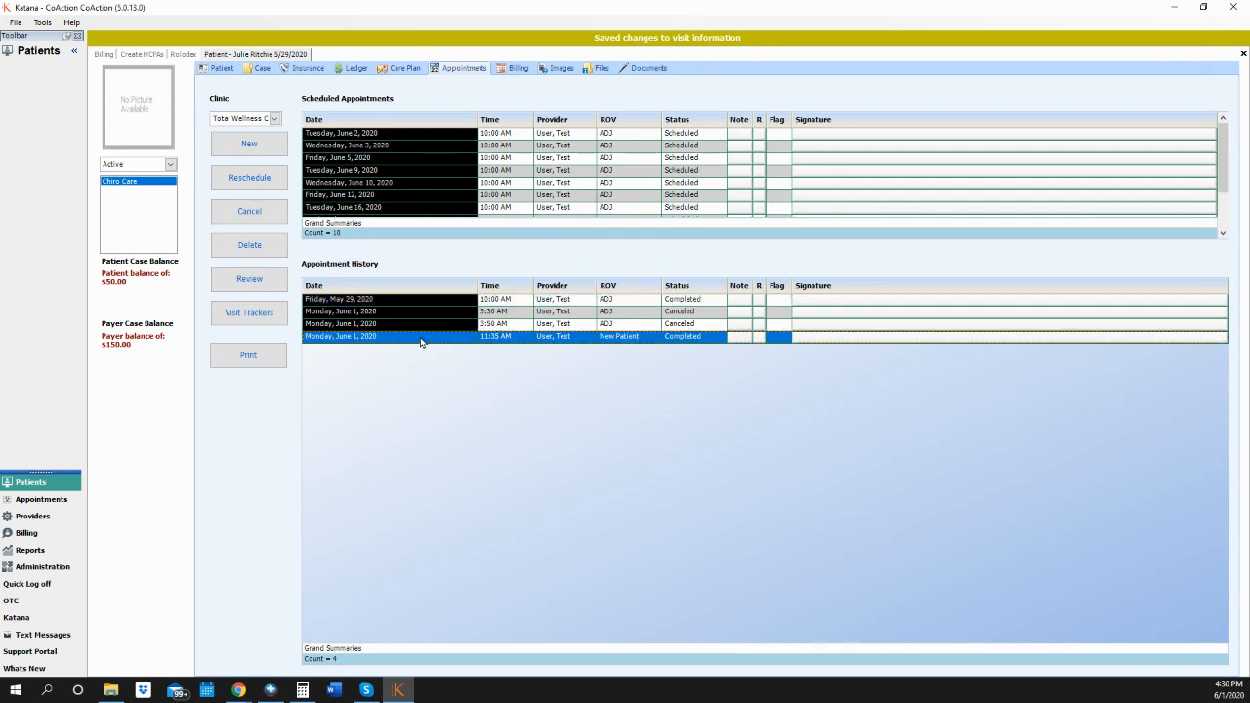
pyautogui.click(270, 282)
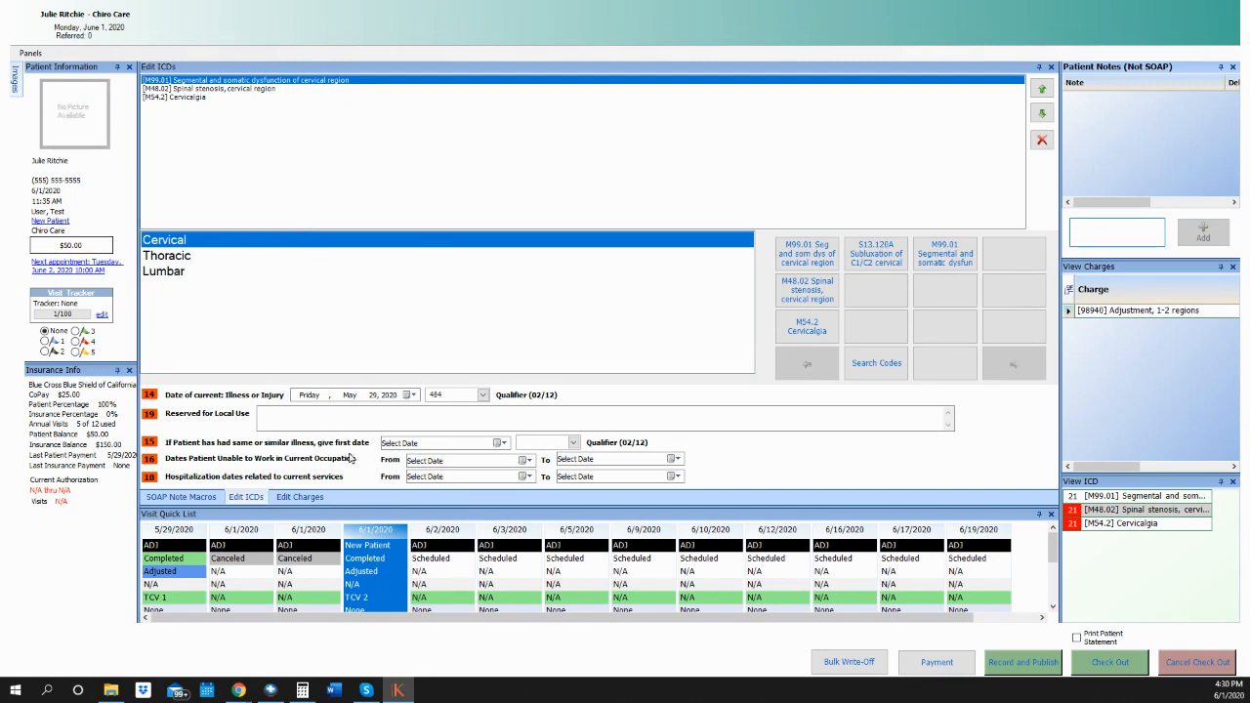
pyautogui.click(308, 501)
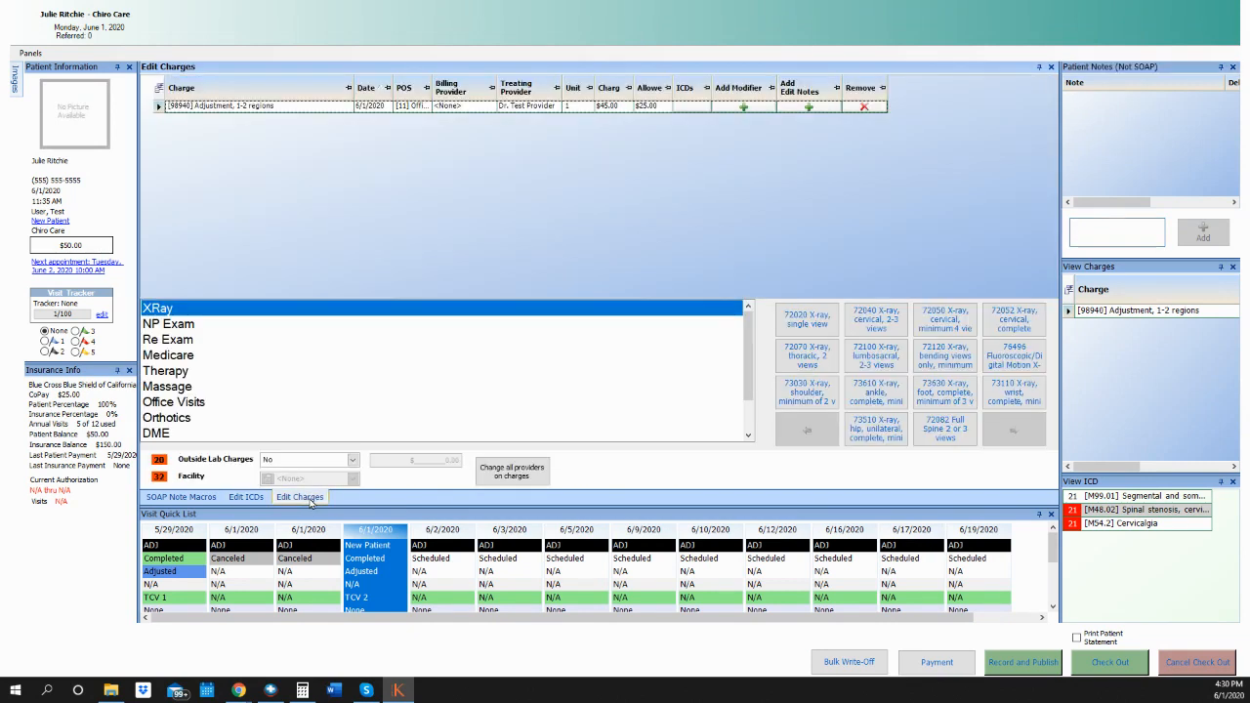
pyautogui.click(263, 500)
pyautogui.click(282, 500)
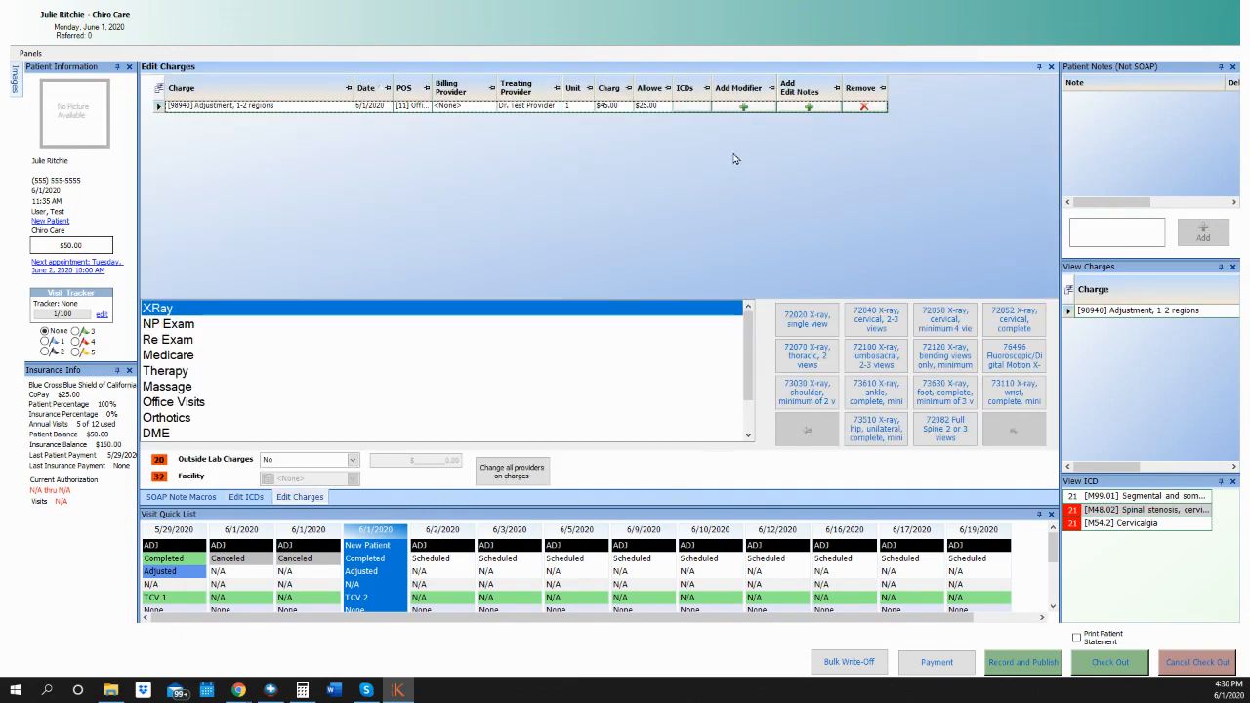
# Point the 98940 adjustment charge to diagnoses M99.01 and M48.02, save the mapping and check out the visit.
pyautogui.click(688, 105)
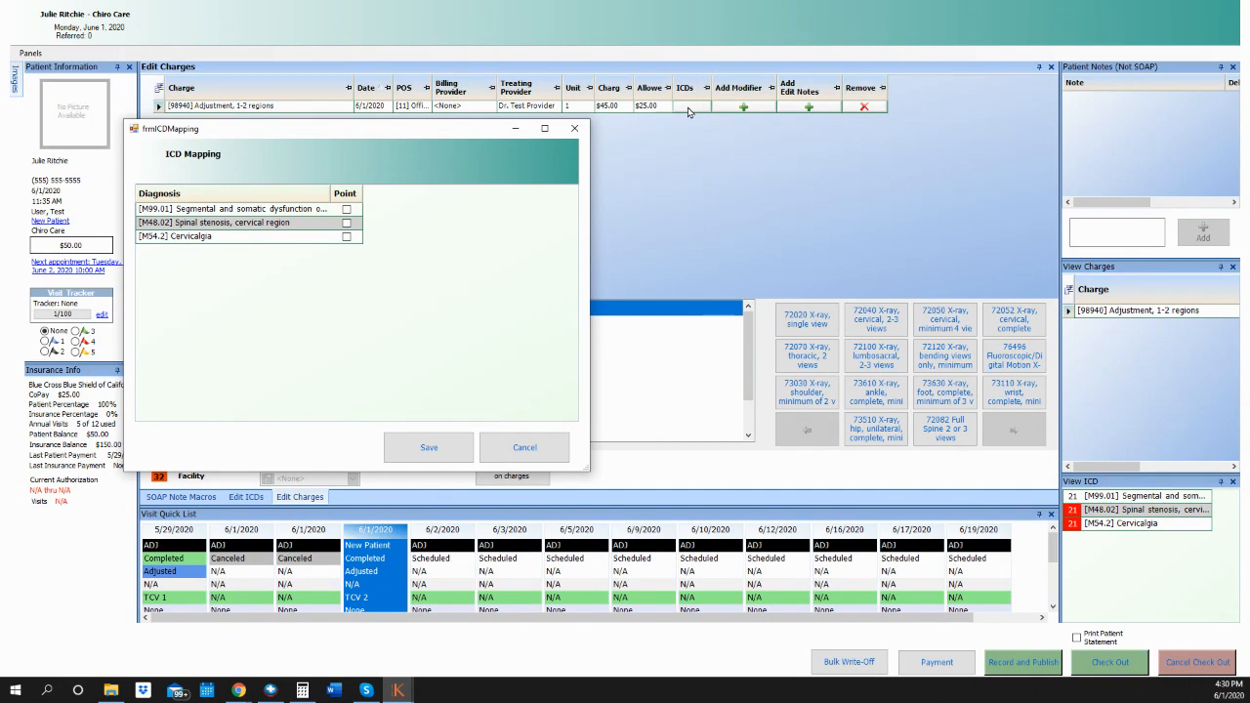
pyautogui.click(347, 208)
pyautogui.click(346, 223)
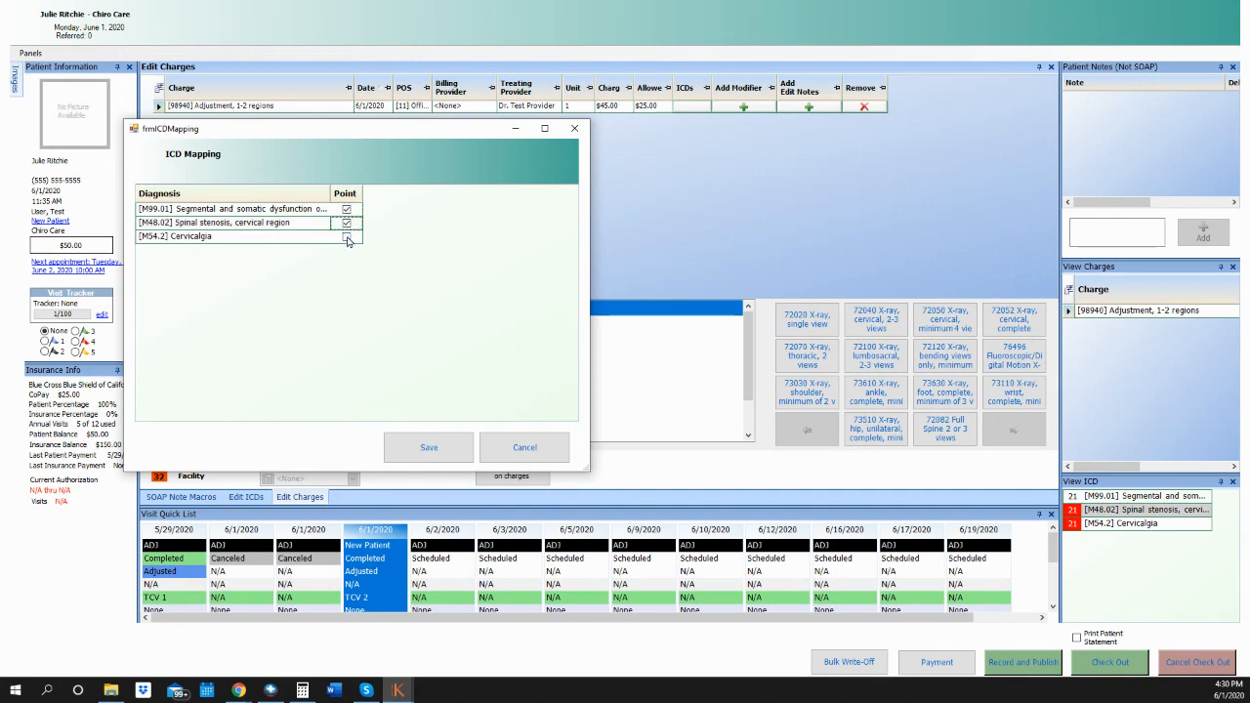
pyautogui.click(428, 441)
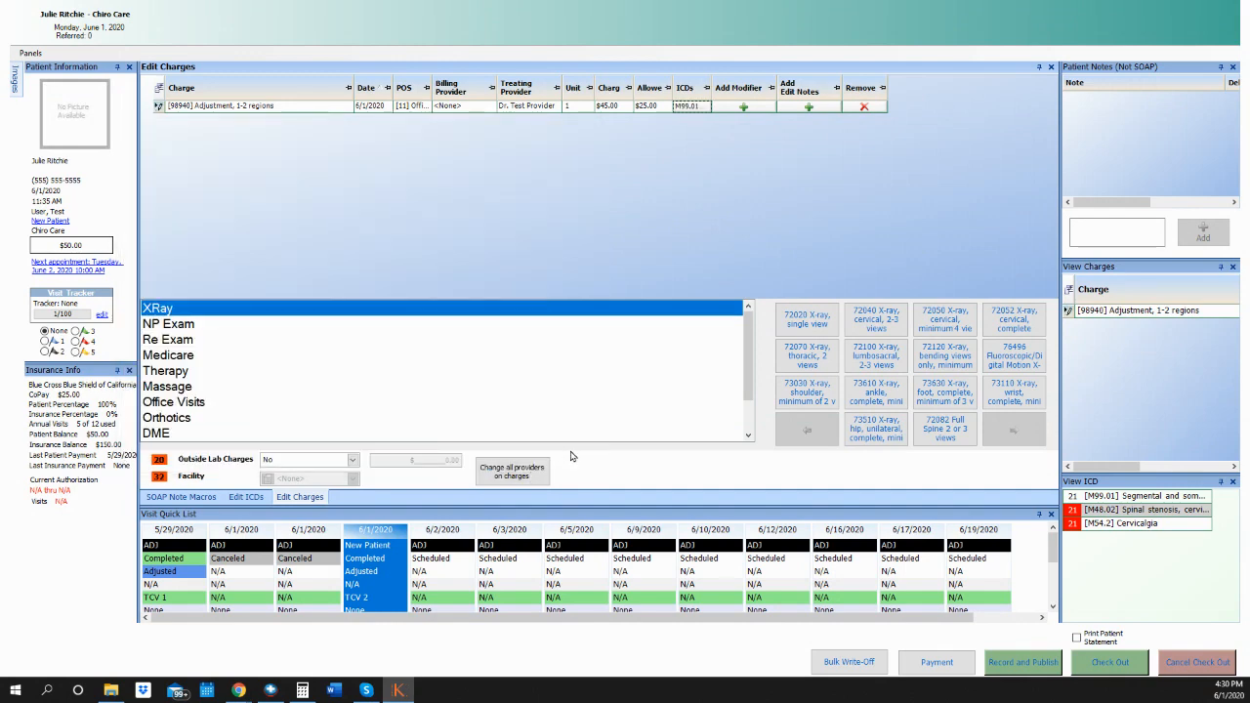
pyautogui.click(1086, 660)
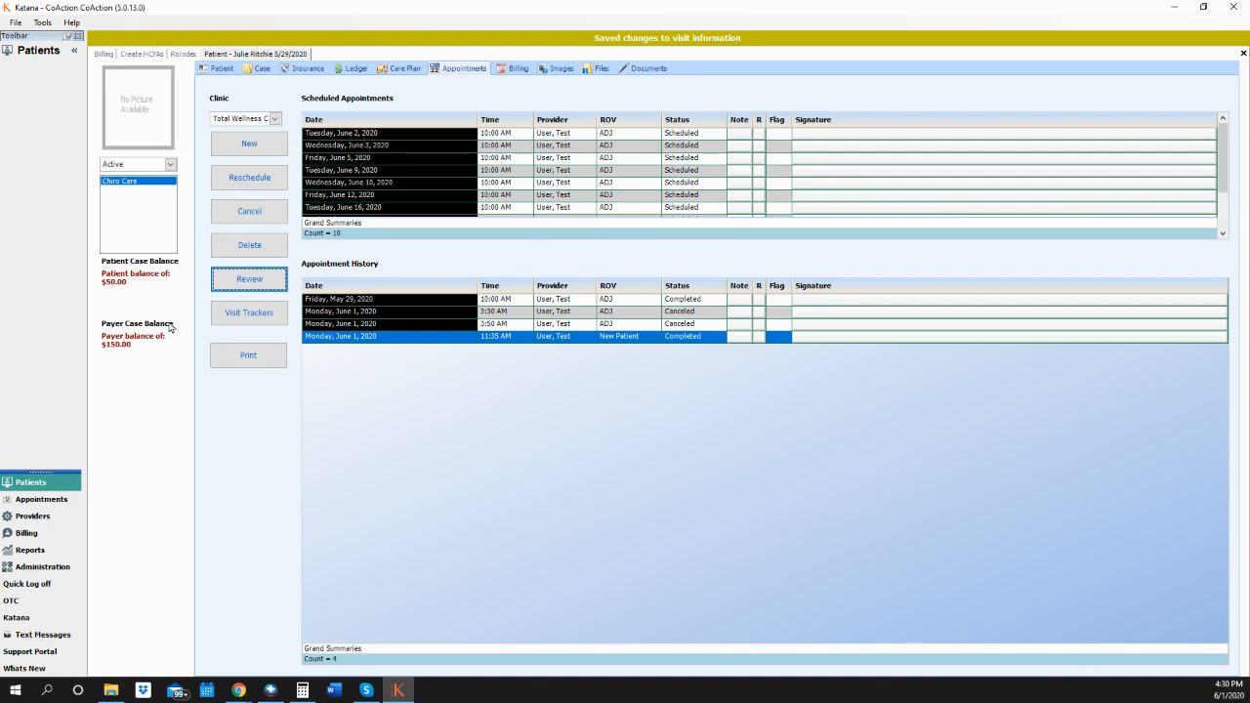
# Return to HCFA creation and rerun the claim scrubbing for all unbilled charges with the same settings.
pyautogui.click(142, 54)
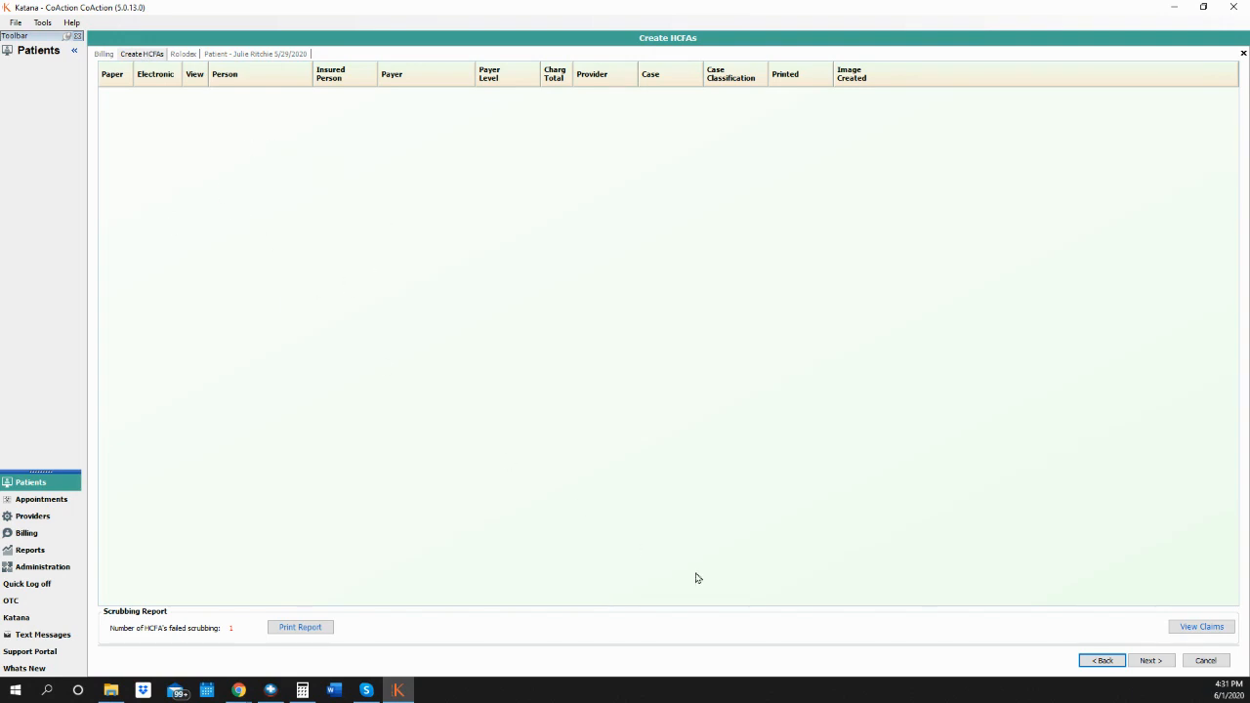
pyautogui.click(1095, 662)
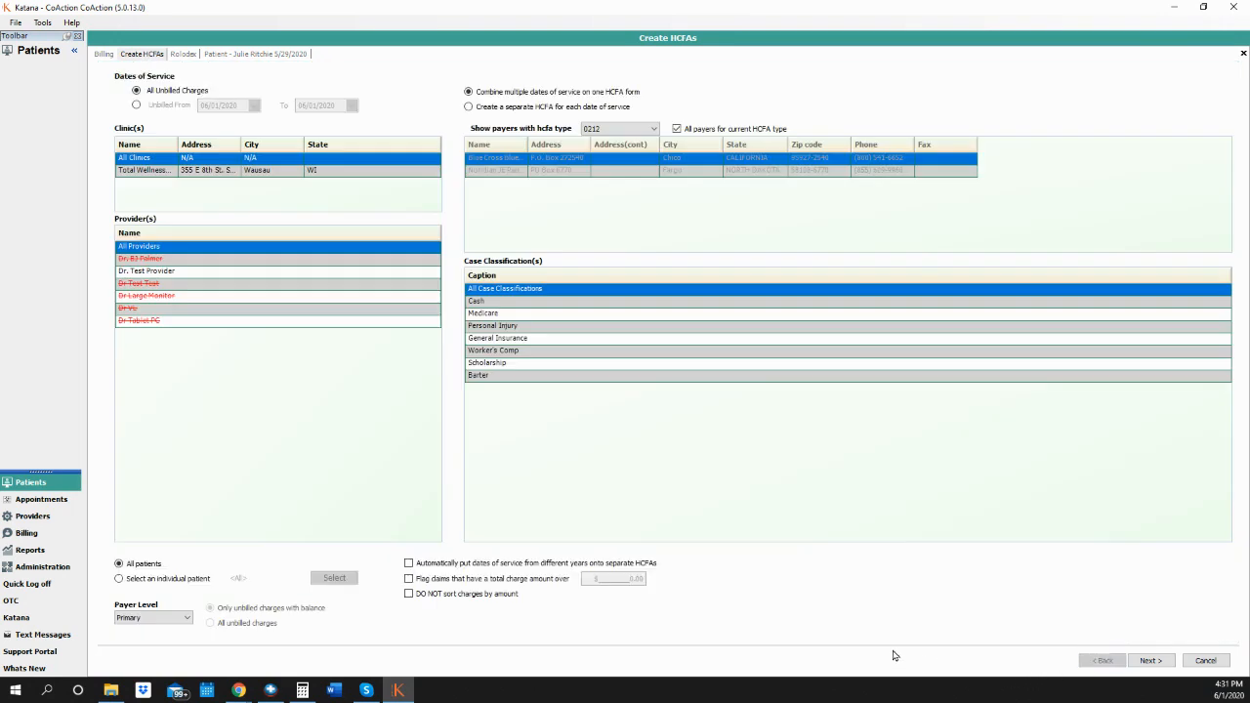
pyautogui.click(1149, 665)
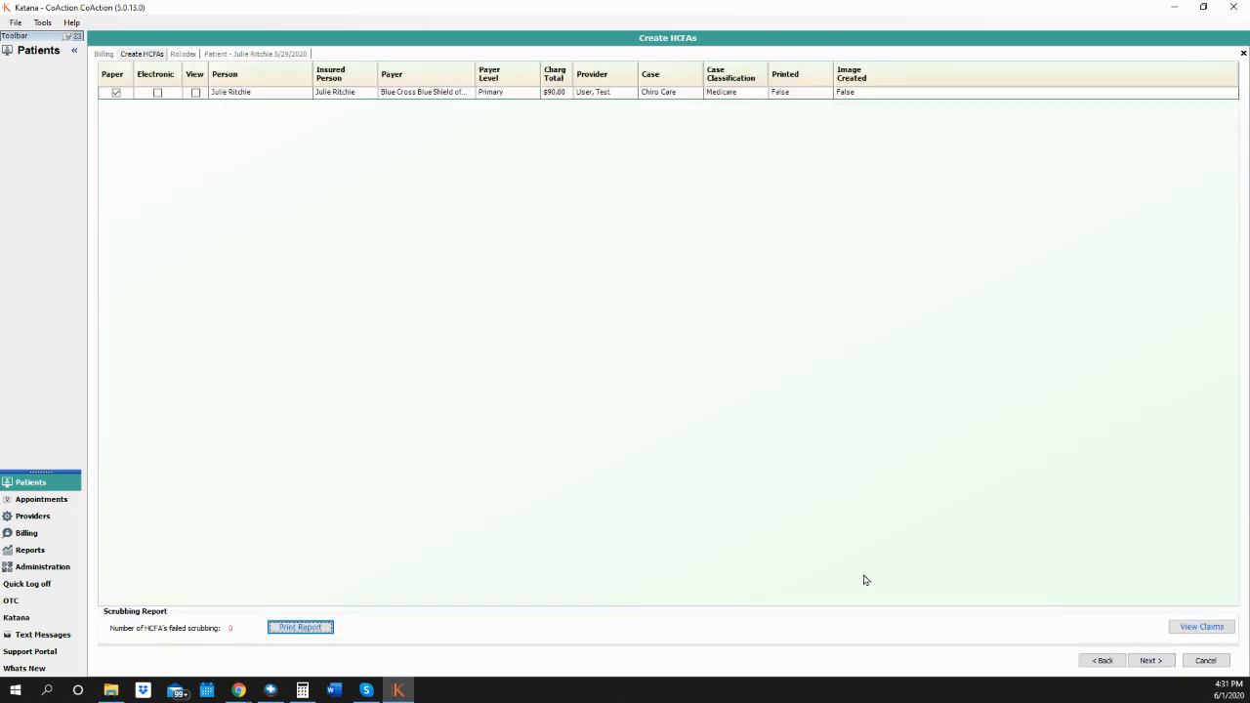
# Mark the Blue Cross Blue Shield claim for viewing, review its HCFA form down to the charges and provider details, and close the preview.
pyautogui.click(195, 93)
pyautogui.click(1200, 630)
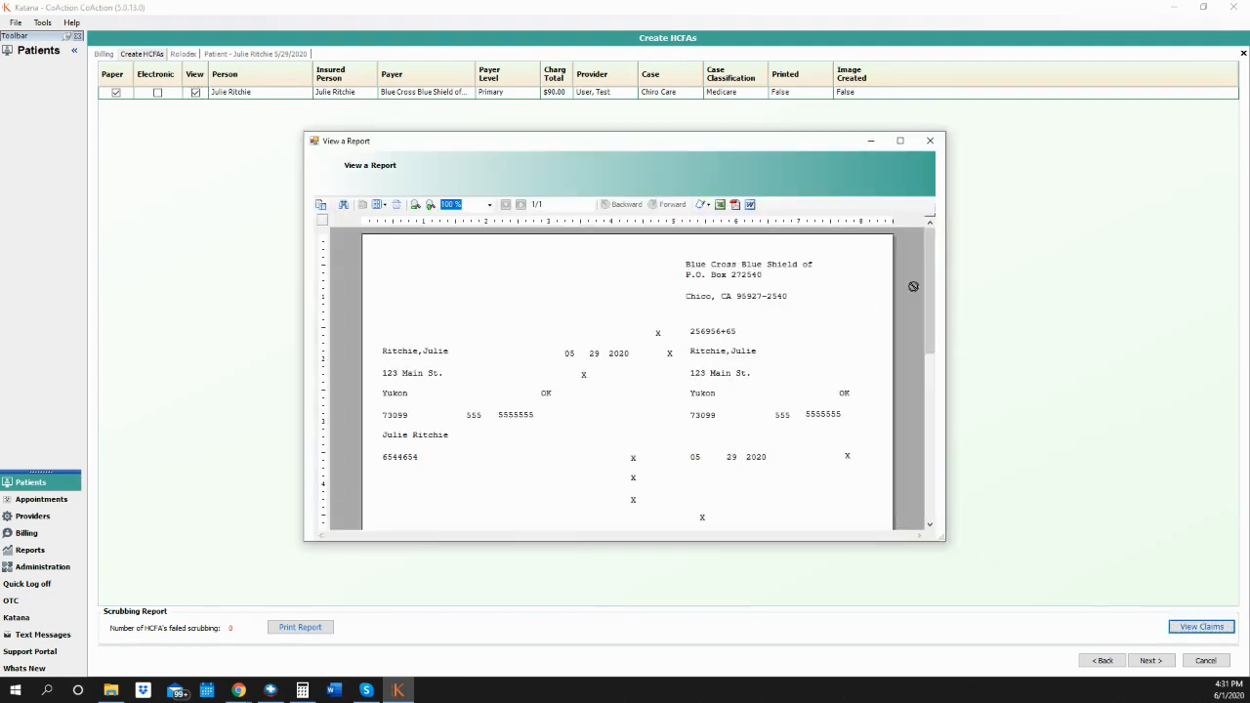
pyautogui.moveTo(927, 278)
pyautogui.mouseDown()
pyautogui.moveTo(943, 439)
pyautogui.moveTo(953, 439)
pyautogui.mouseUp()
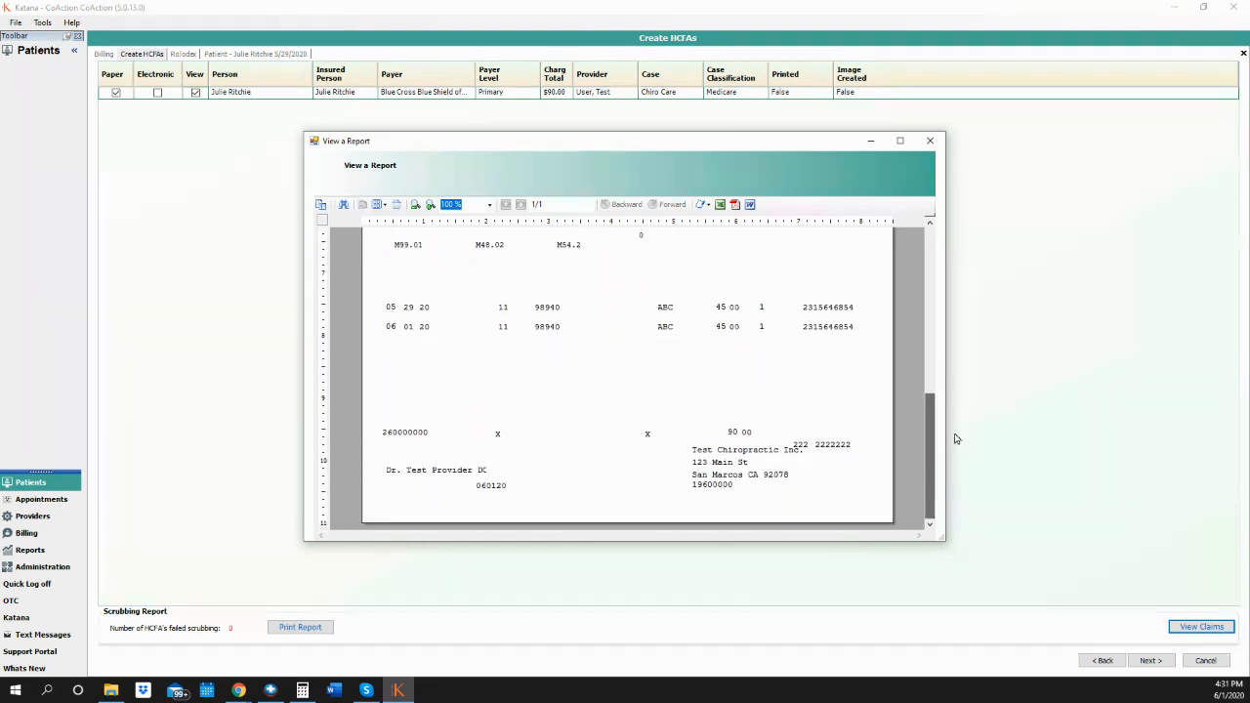
pyautogui.click(930, 140)
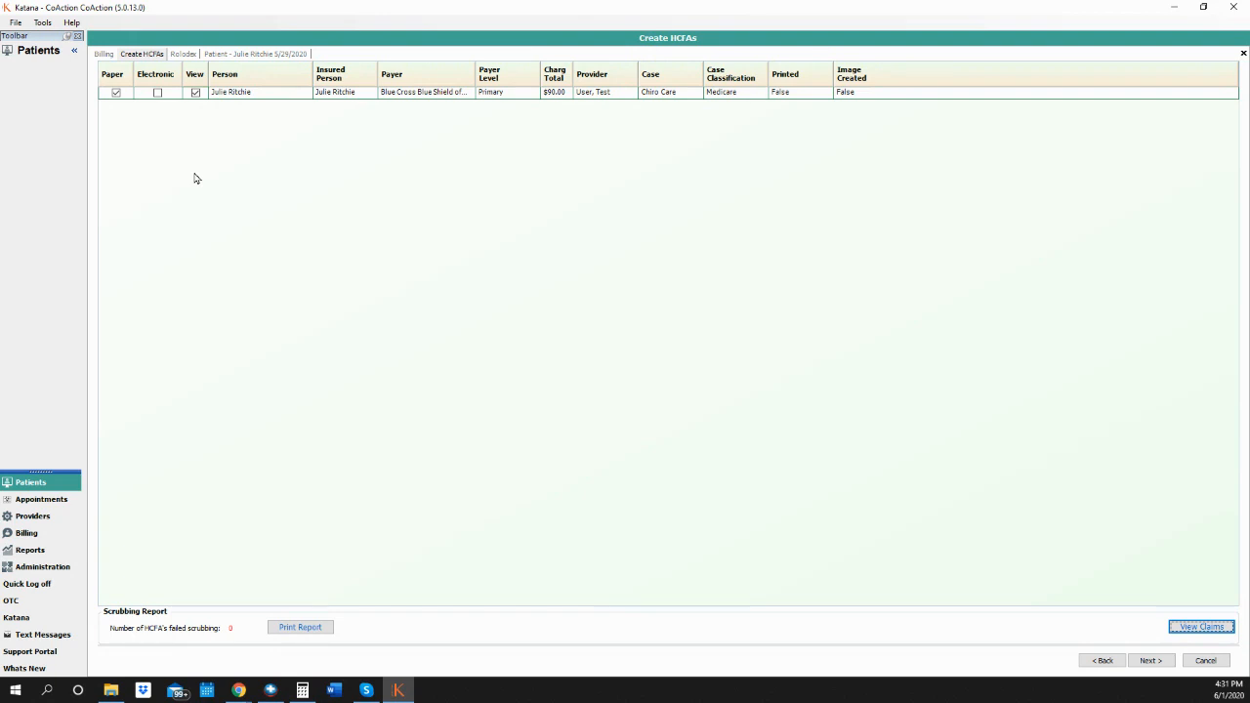
# Switch the Blue Cross Blue Shield claim from paper to electronic and generate its HCFA print image file.
pyautogui.click(116, 93)
pyautogui.click(158, 93)
pyautogui.click(1145, 661)
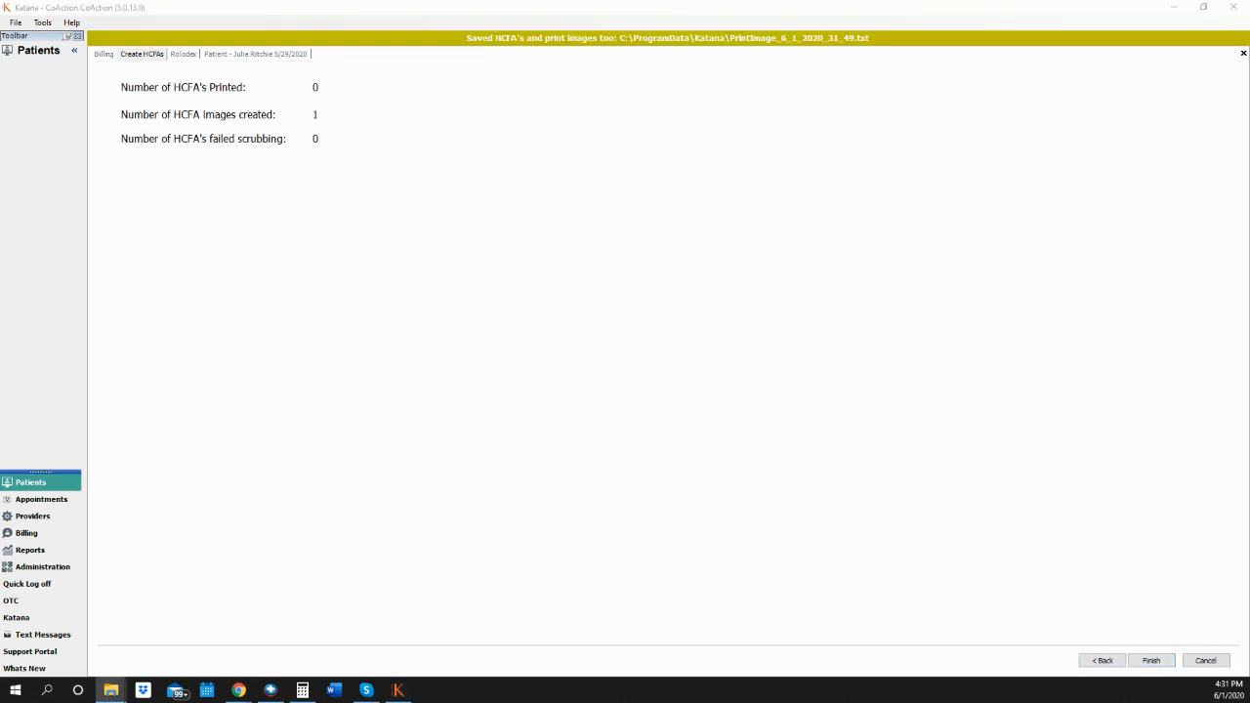
# Arrange the Katana and File Explorer windows to expose the desktop and create a desktop shortcut to the C:\ProgramData\Katana folder.
pyautogui.moveTo(1249, 57); pyautogui.dragTo(820, 63)
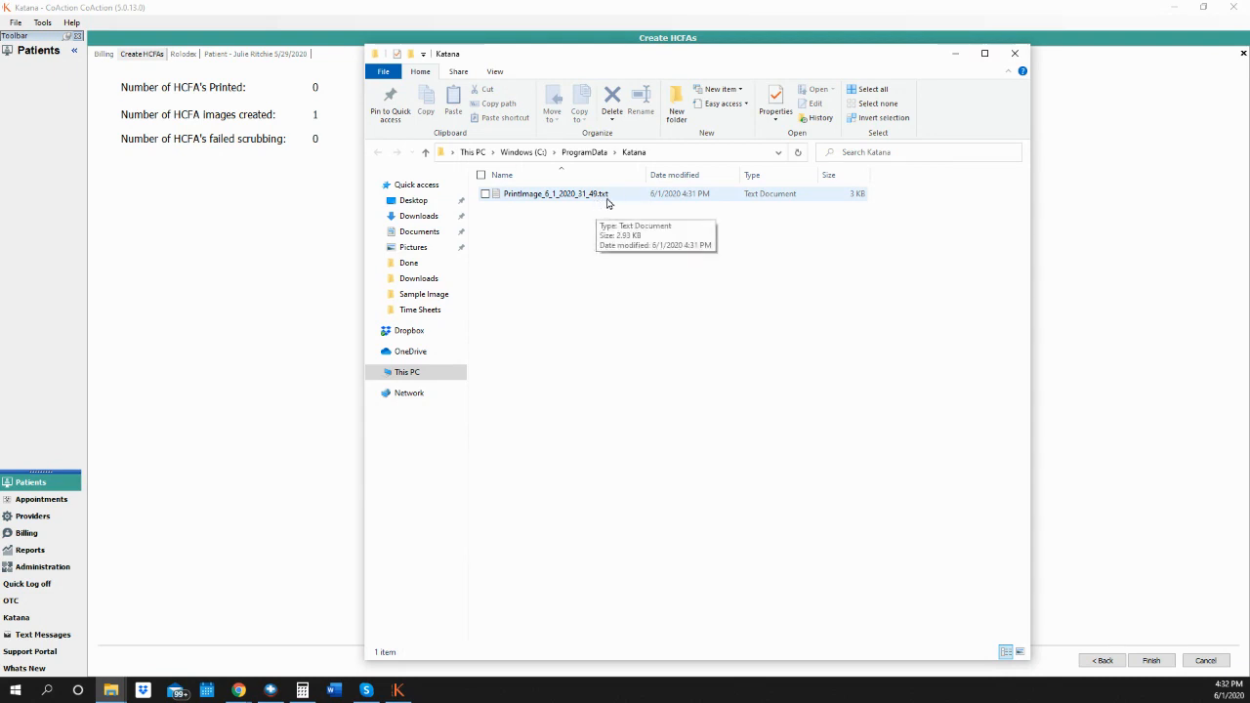
pyautogui.click(1202, 7)
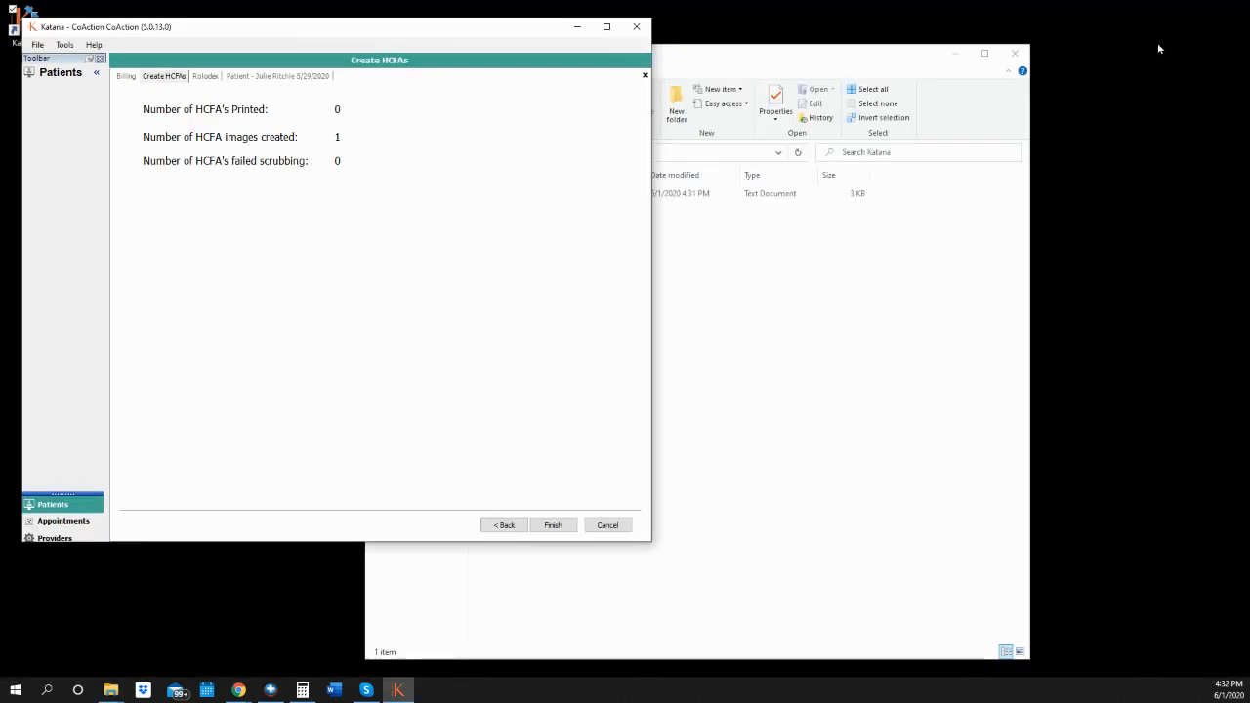
pyautogui.moveTo(497, 35); pyautogui.dragTo(967, 200)
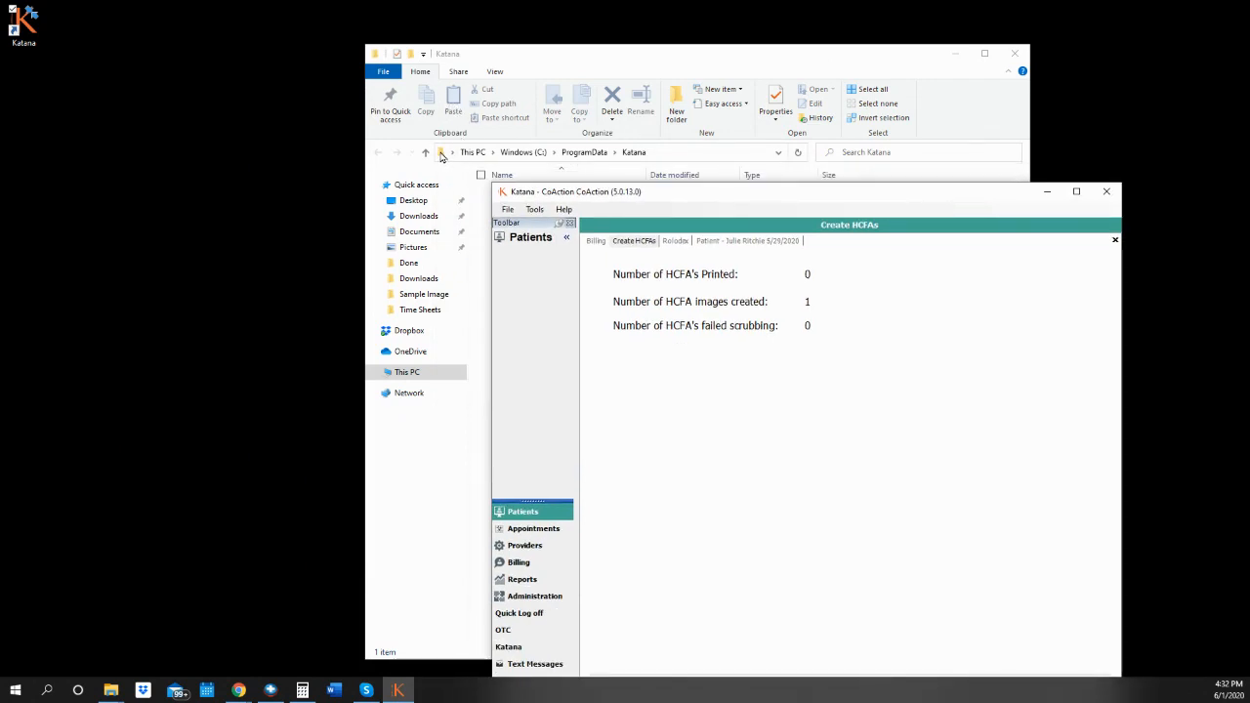
pyautogui.click(440, 156)
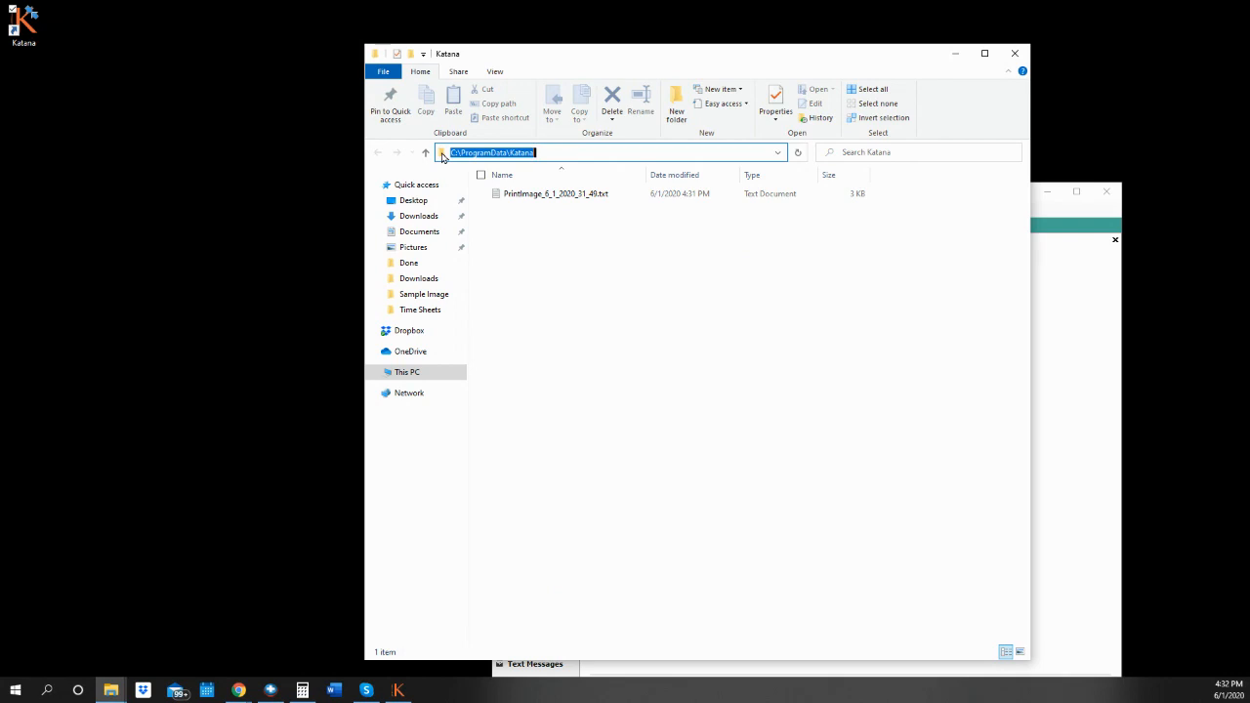
pyautogui.moveTo(439, 154); pyautogui.dragTo(167, 115)
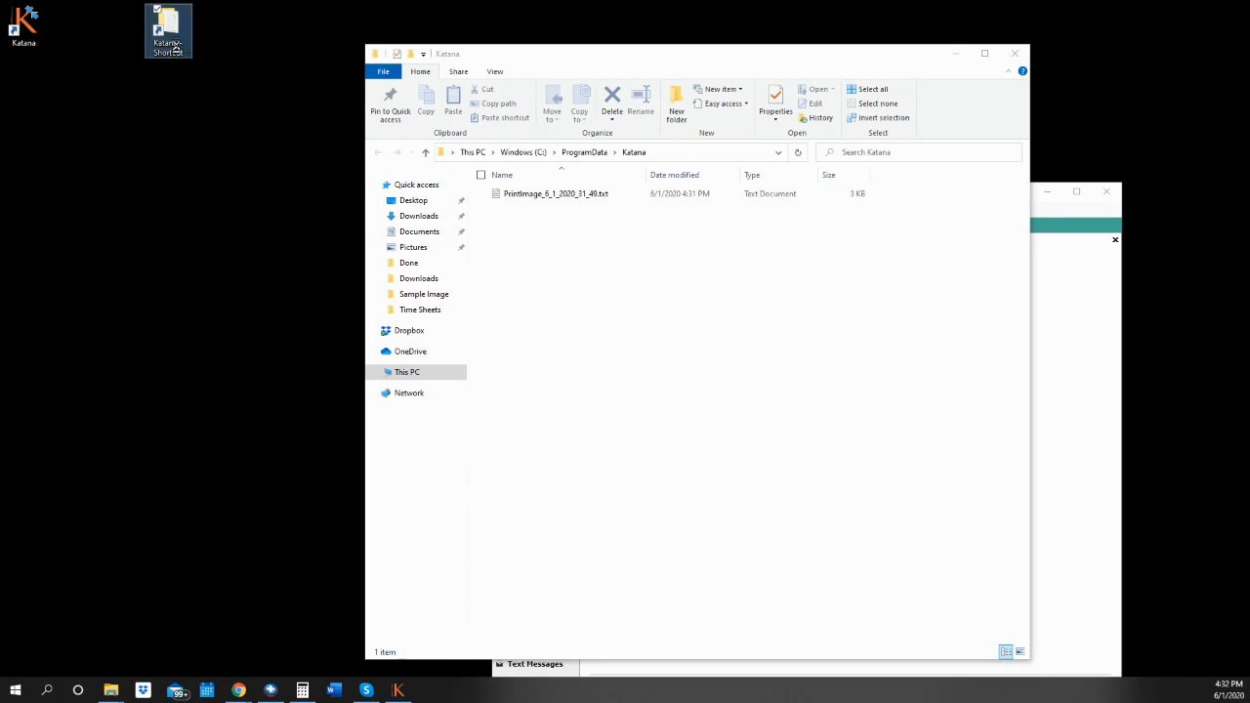
# Rename the new desktop folder shortcut as Katana Billing.
pyautogui.rightClick(177, 47)
pyautogui.click(131, 312)
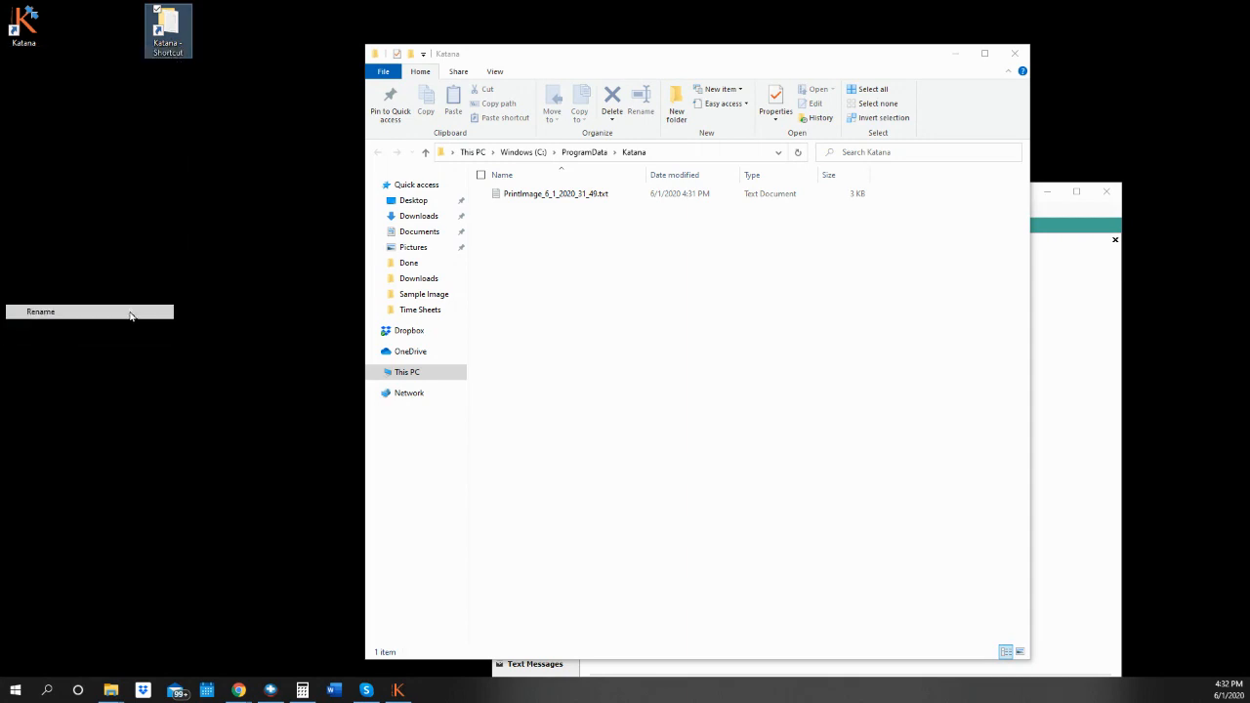
pyautogui.press('BackSpace')
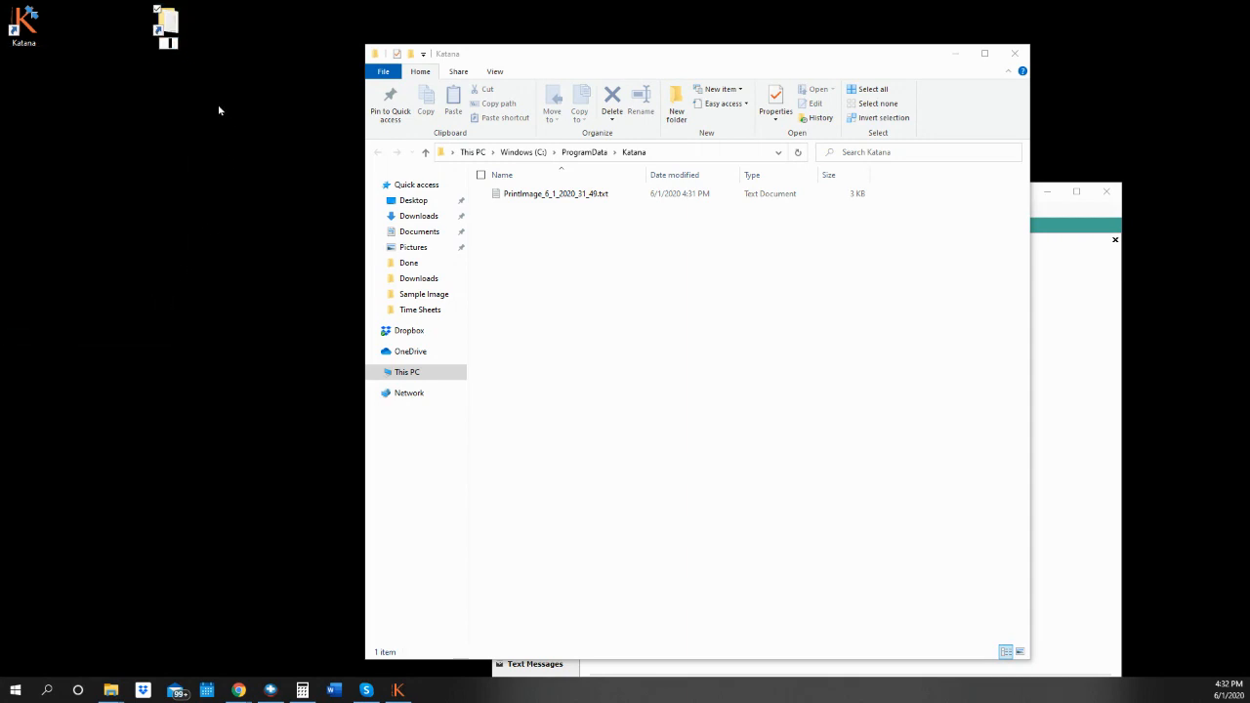
pyautogui.write('Katana Billing')
pyautogui.click(626, 291)
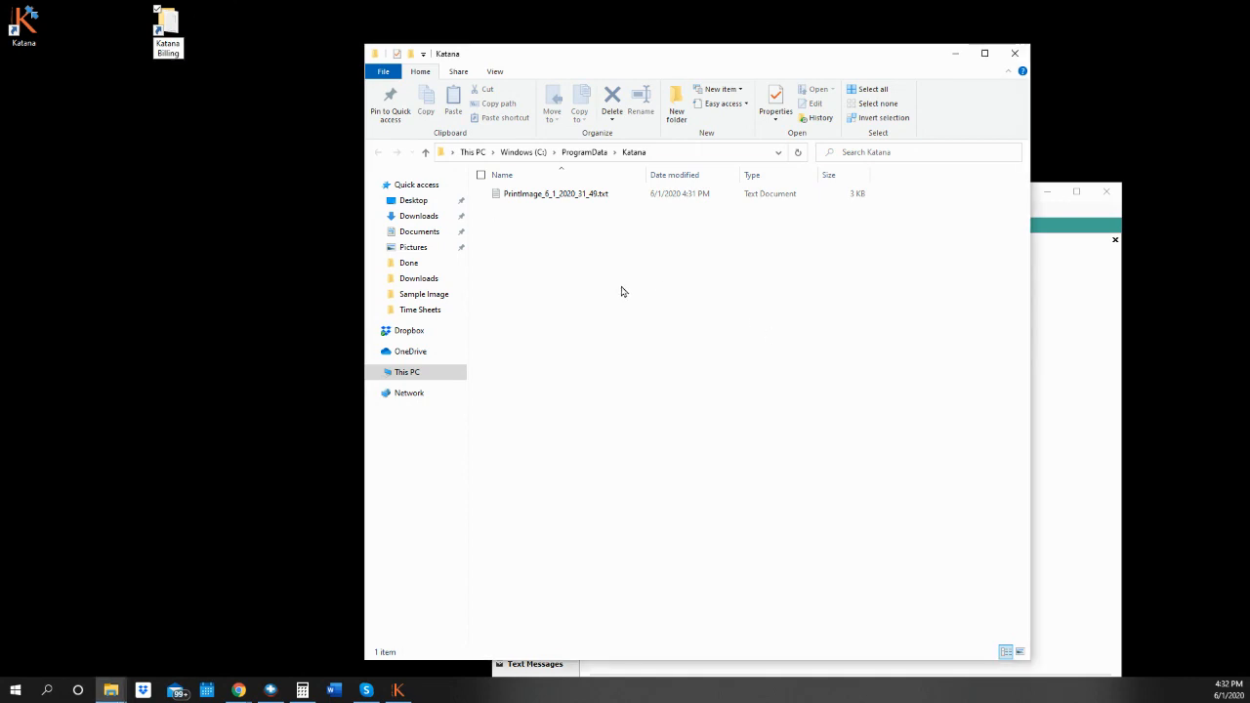
# Create a folder named Submitted Claims inside the Katana folder and select the PrintImage_6_1_2020_31_49.txt file.
pyautogui.rightClick(580, 246)
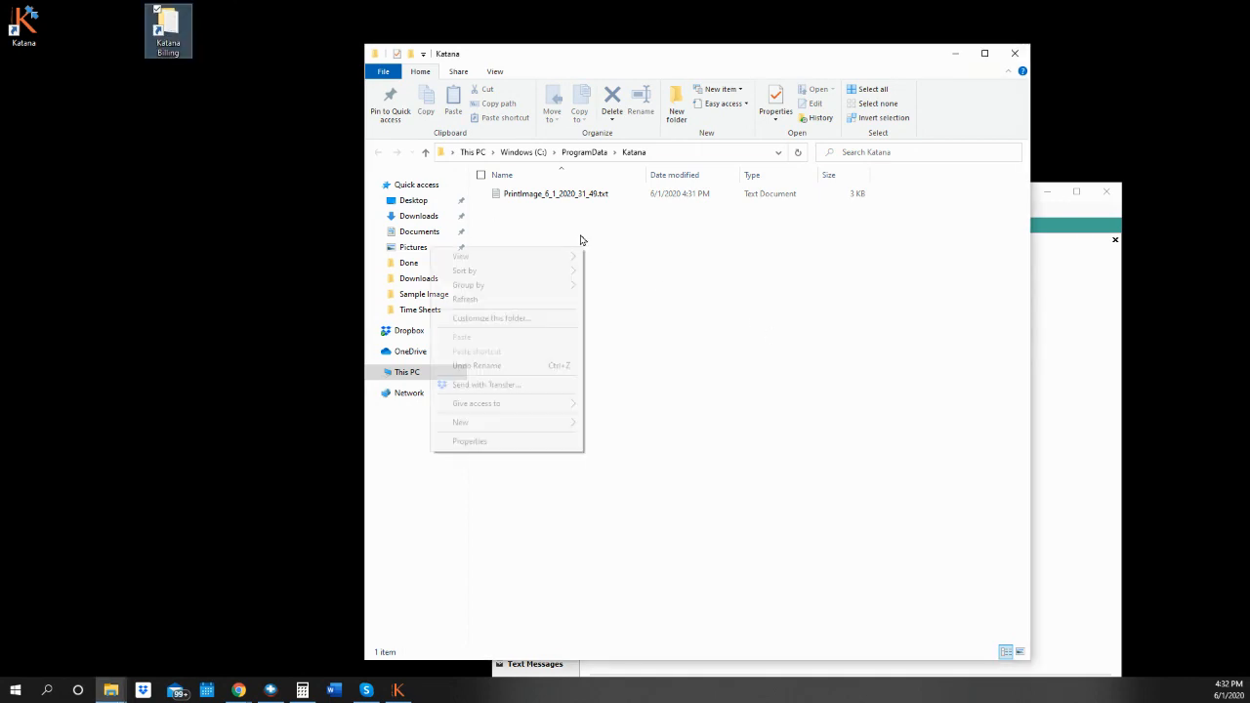
pyautogui.moveTo(535, 428)
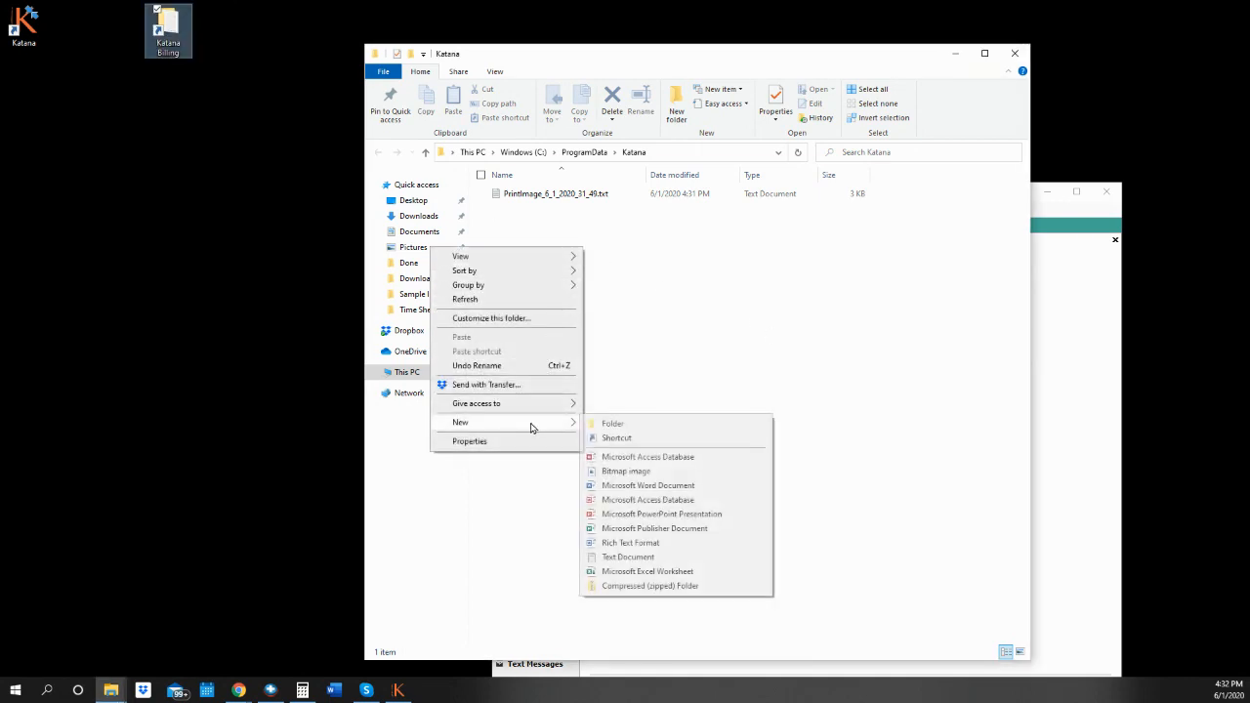
pyautogui.click(611, 424)
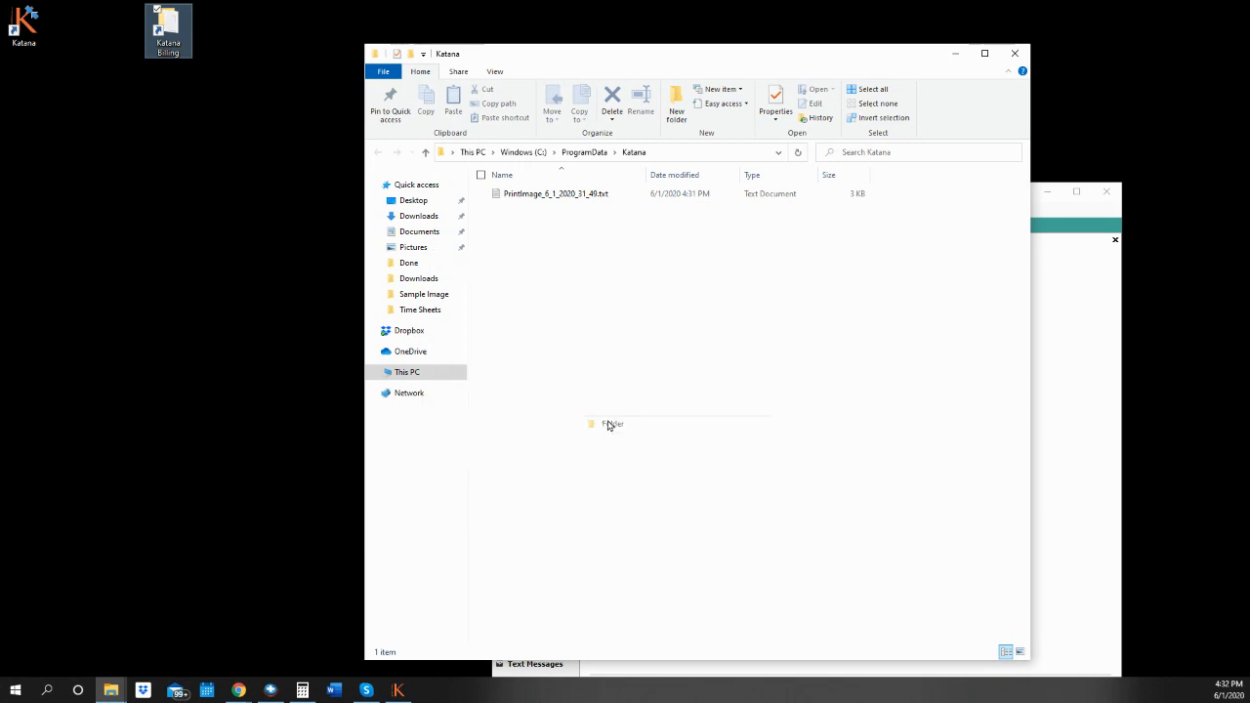
pyautogui.write('Su')
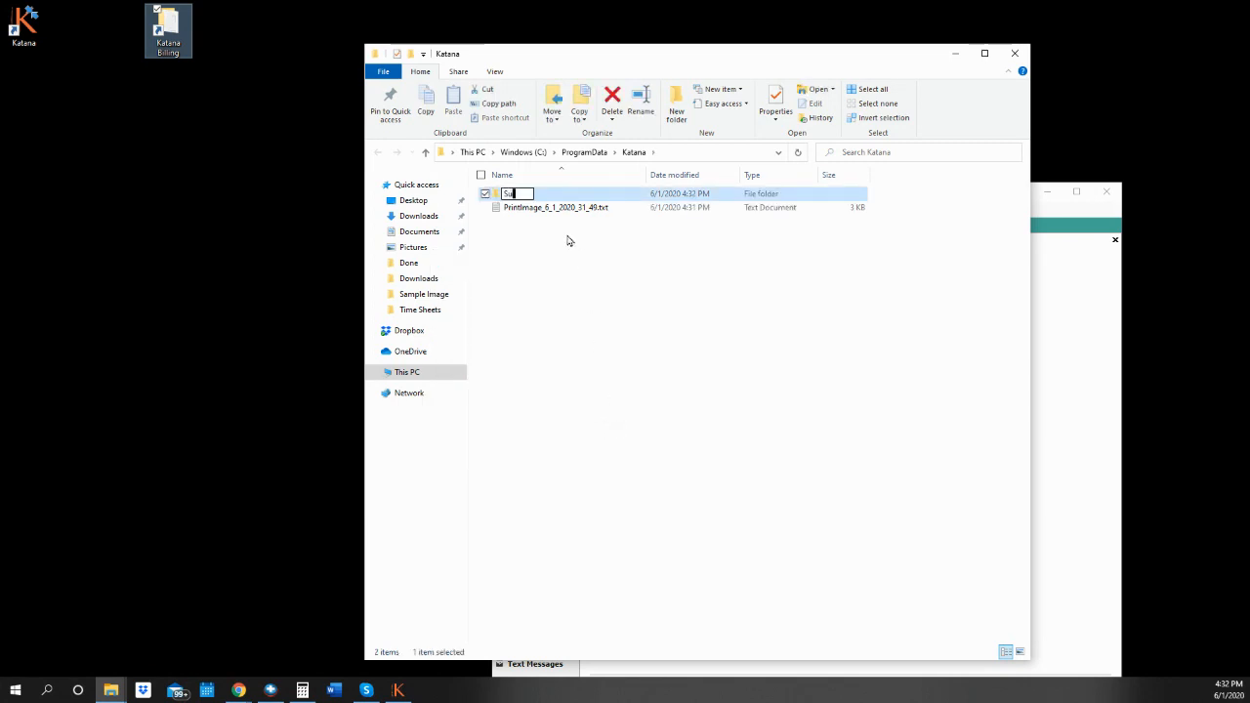
pyautogui.write('bmitted Claims')
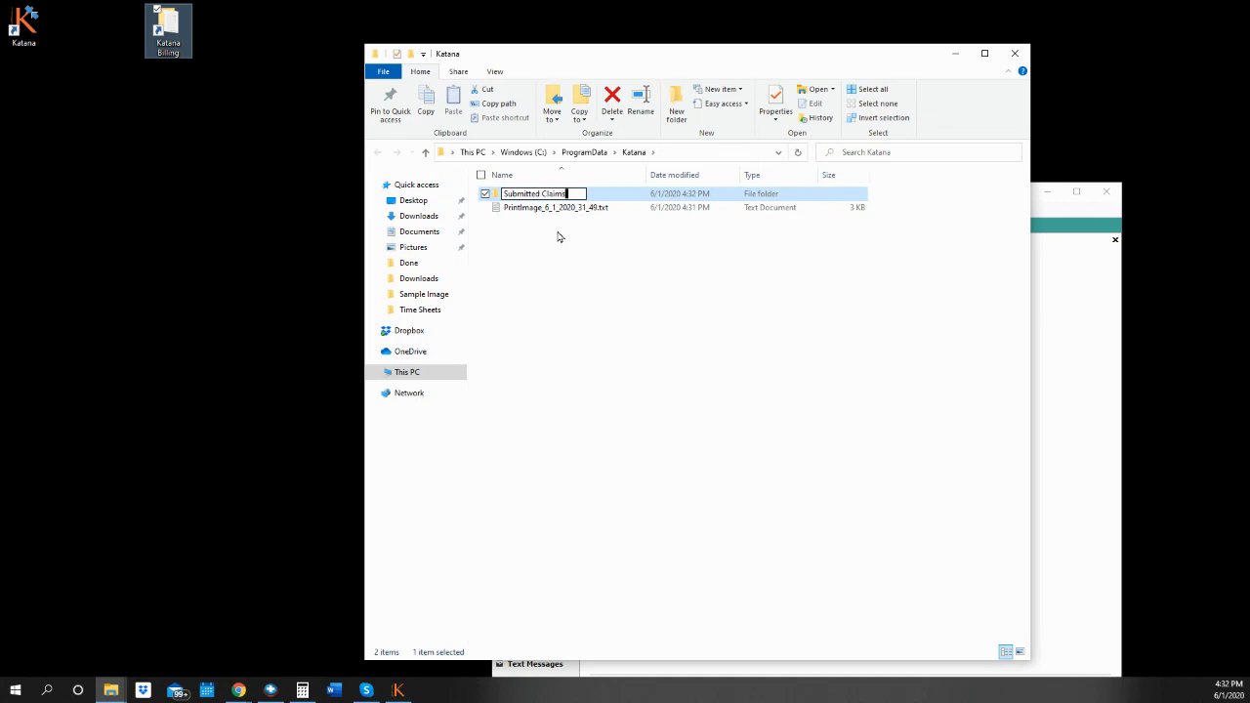
pyautogui.click(564, 240)
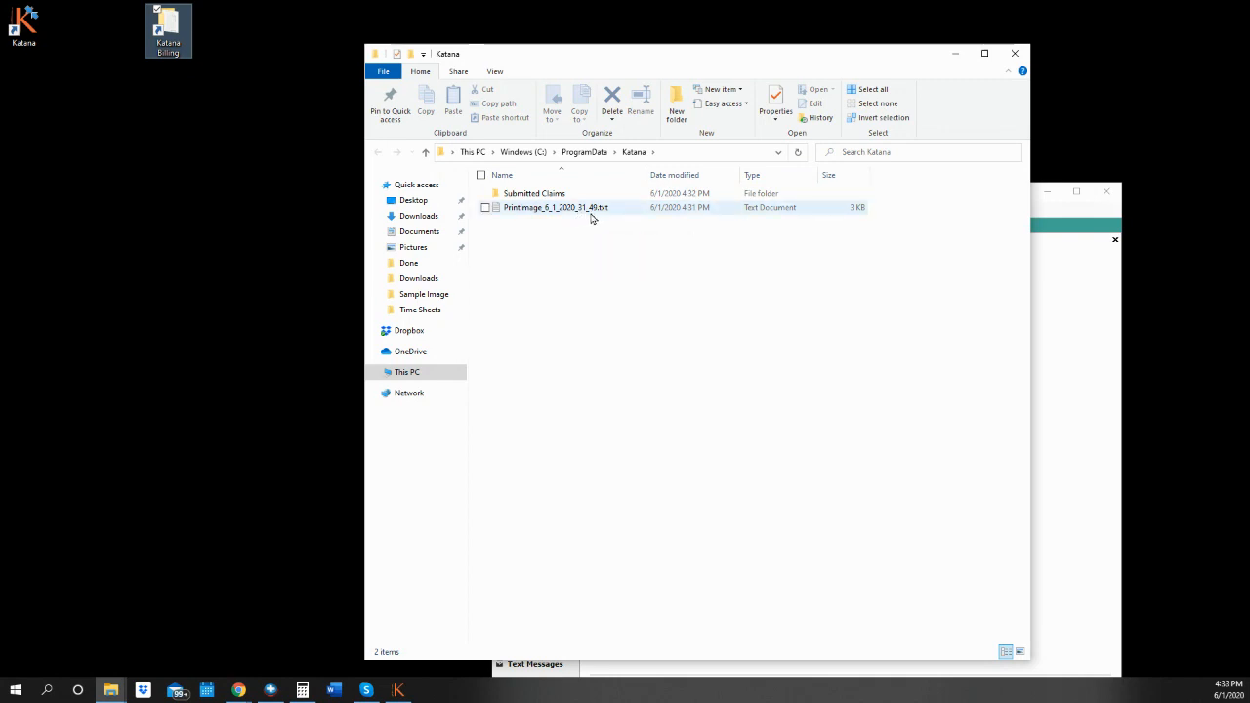
pyautogui.moveTo(589, 215); pyautogui.dragTo(600, 256)
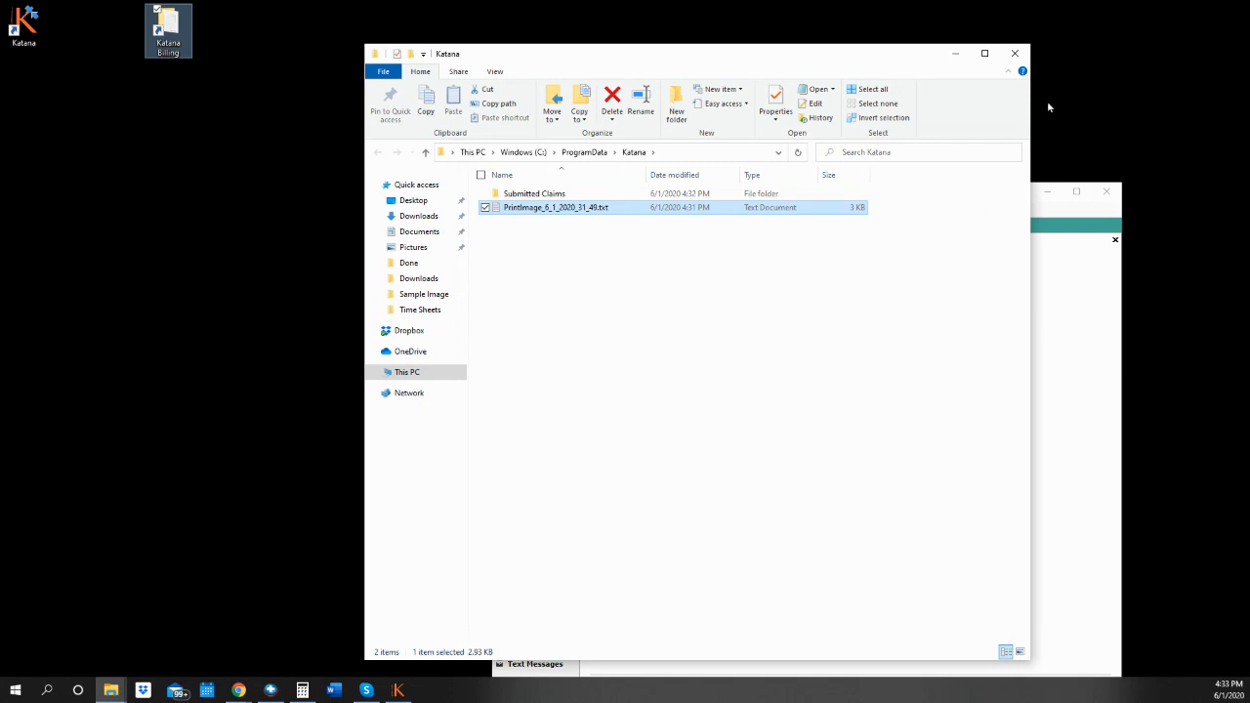
# Close the File Explorer window, return to Katana at full-screen size and finish the HCFA creation.
pyautogui.click(1013, 54)
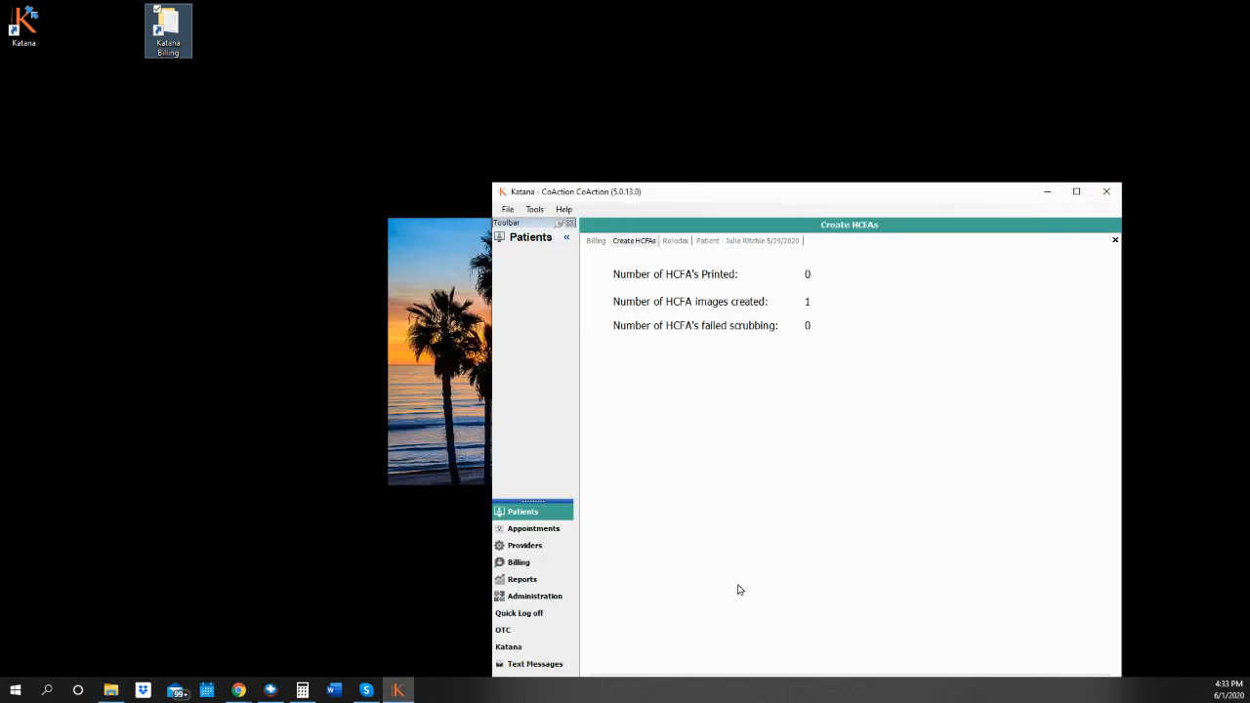
pyautogui.moveTo(875, 199); pyautogui.dragTo(775, 156)
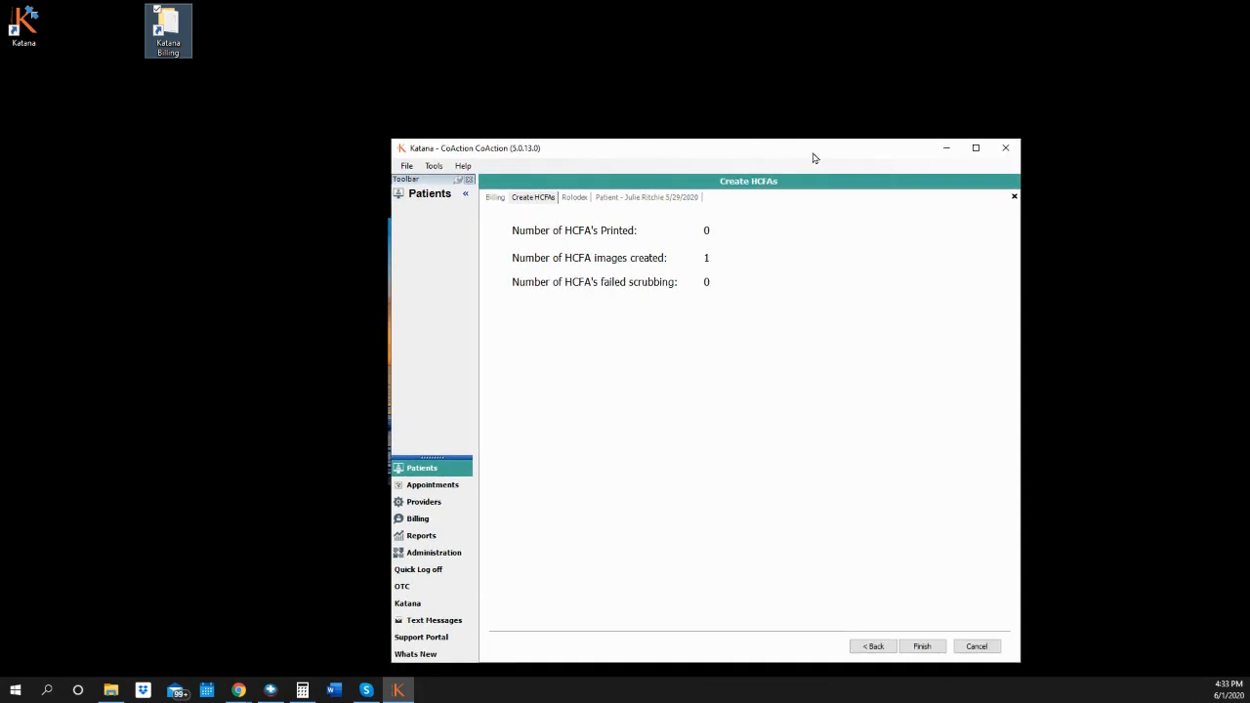
pyautogui.click(978, 149)
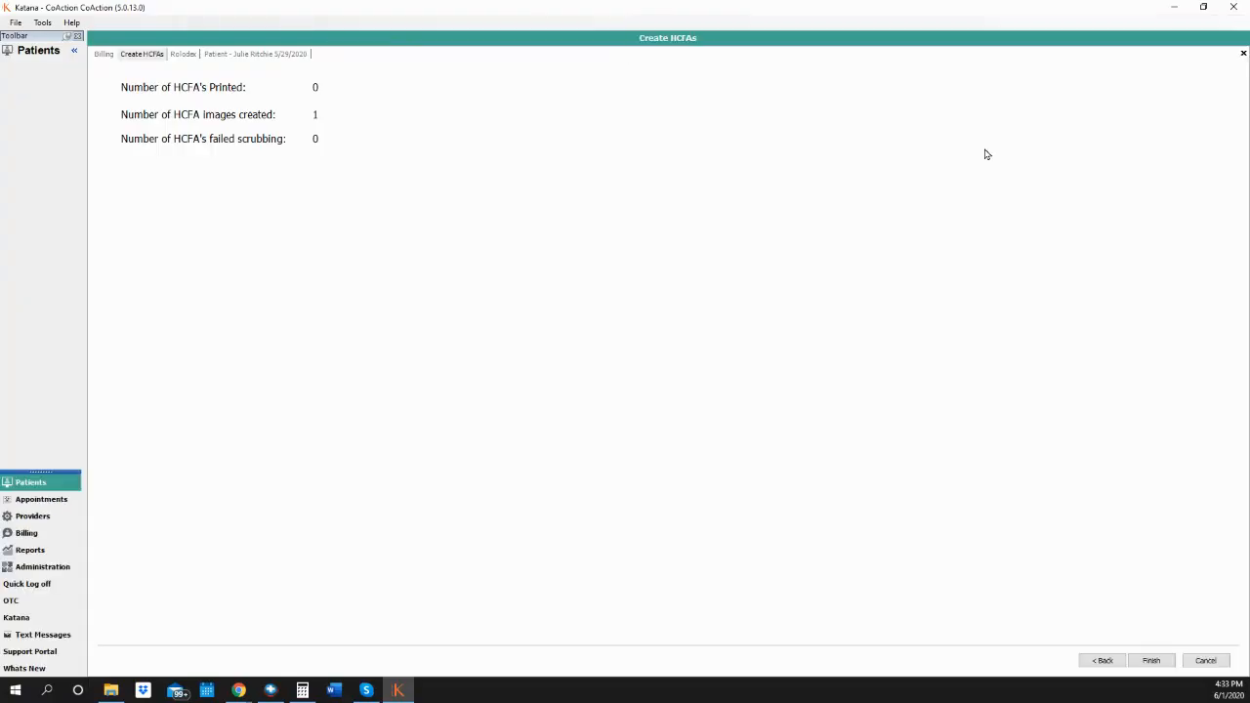
pyautogui.click(1151, 660)
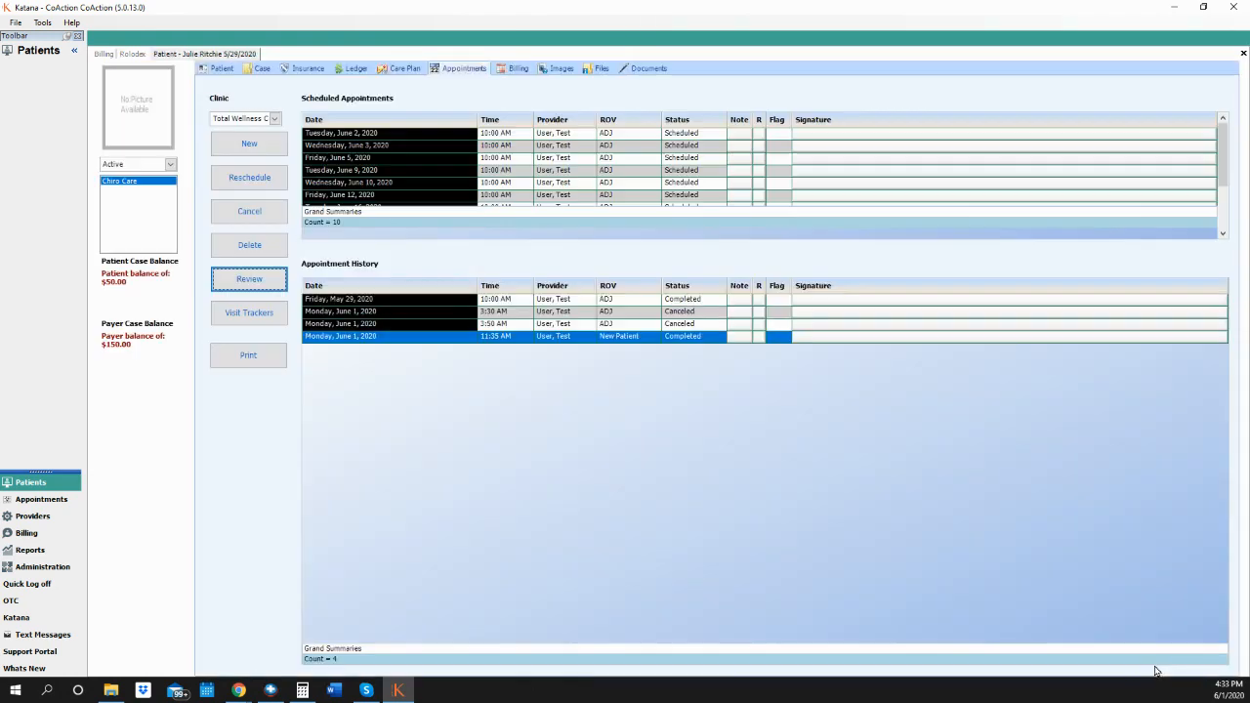